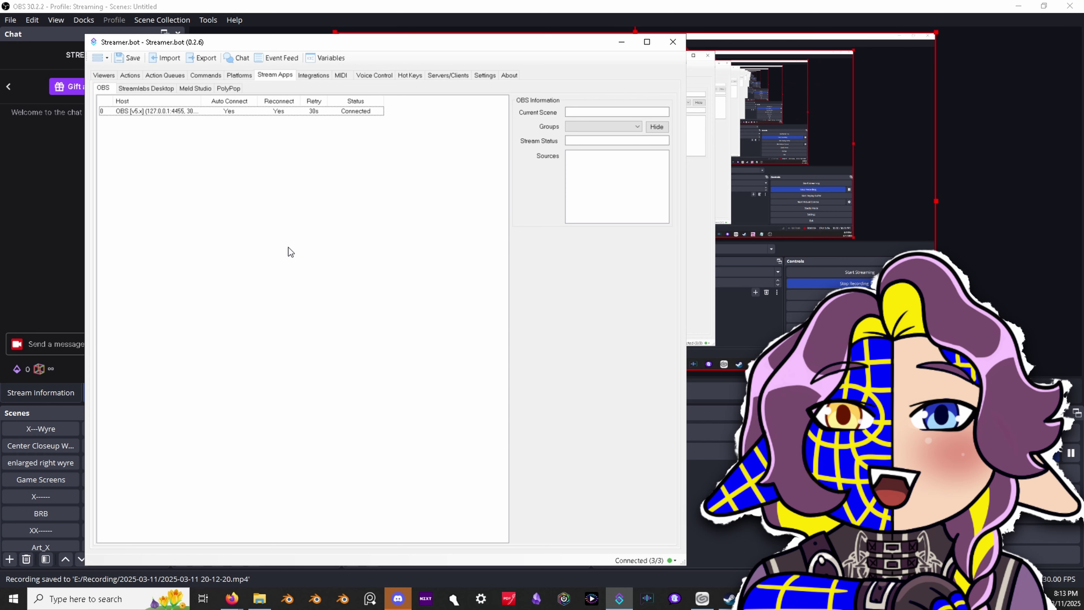
# Step: Check the Twitch account connections and the list of Twitch channel point rewards
pyautogui.click(240, 76)
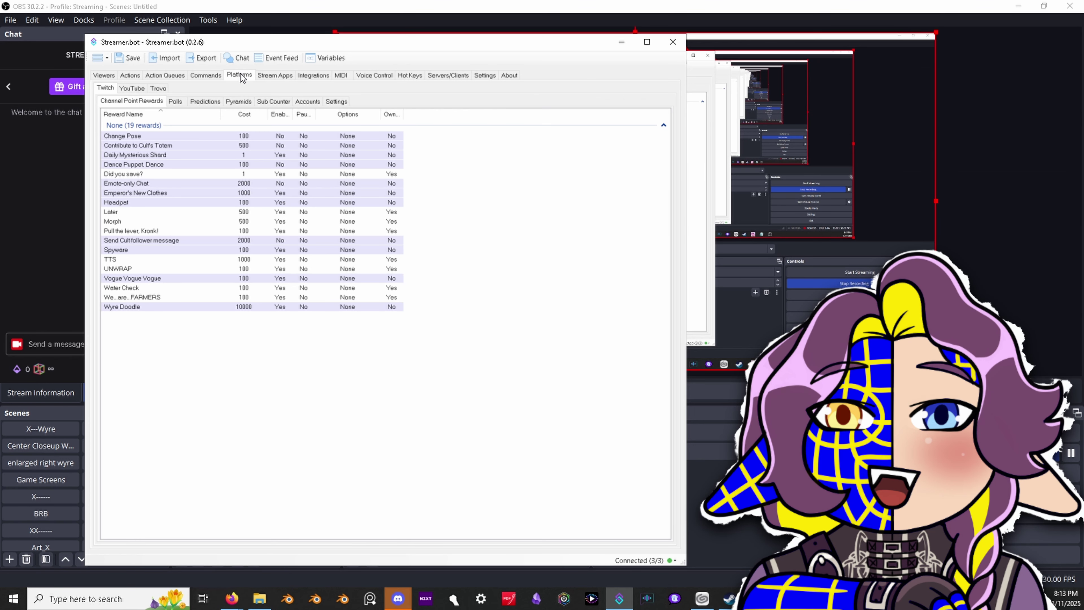
pyautogui.click(102, 89)
pyautogui.click(314, 105)
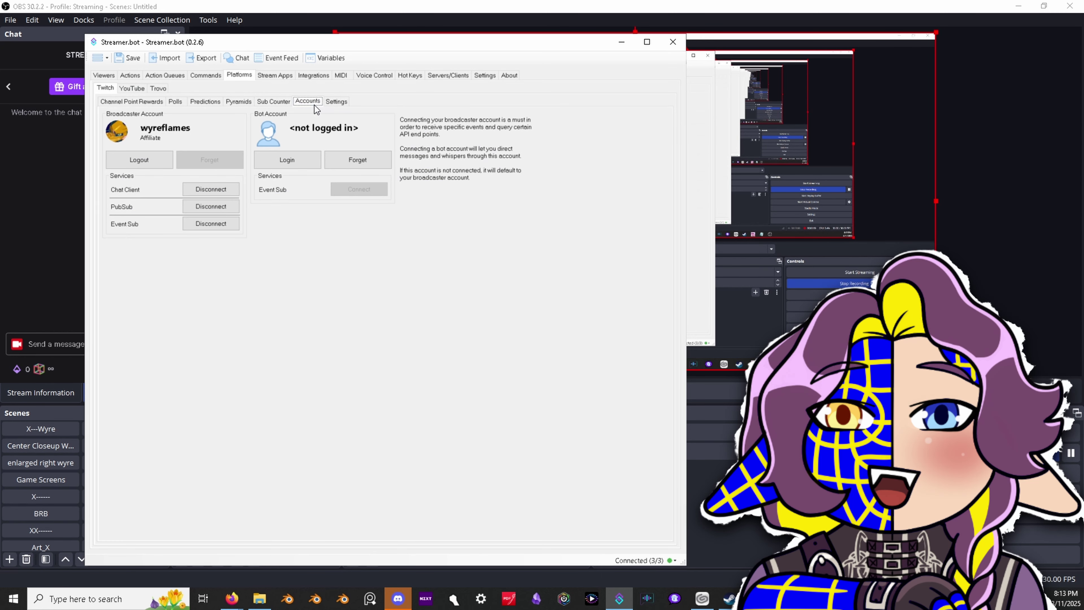
pyautogui.click(149, 103)
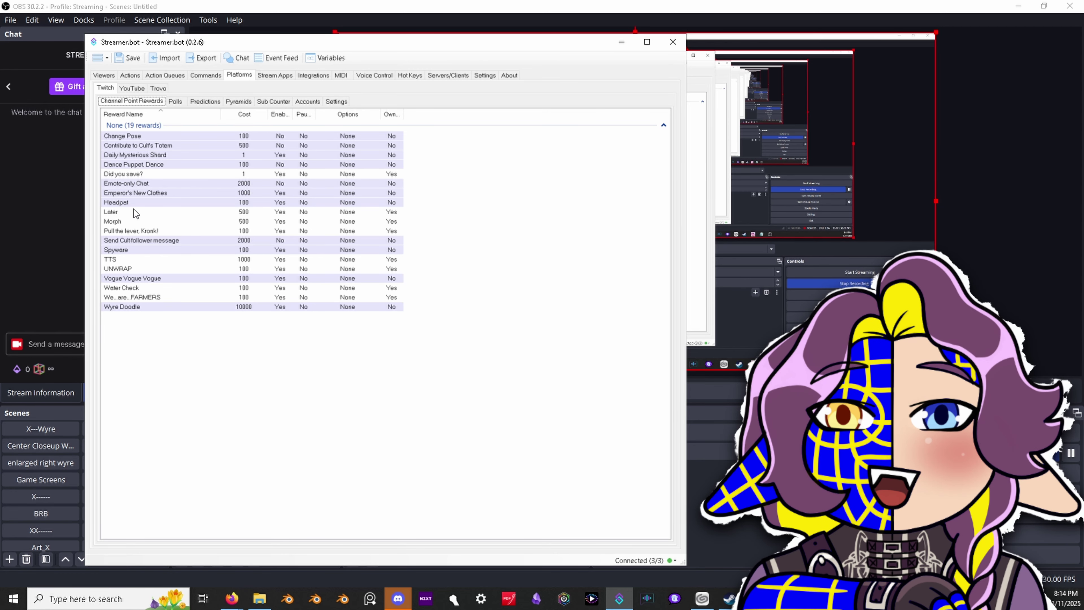
# Step: Inspect the settings of the "Headpat" and "Pull the lever, Kronk!" channel point rewards
pyautogui.doubleClick(129, 205)
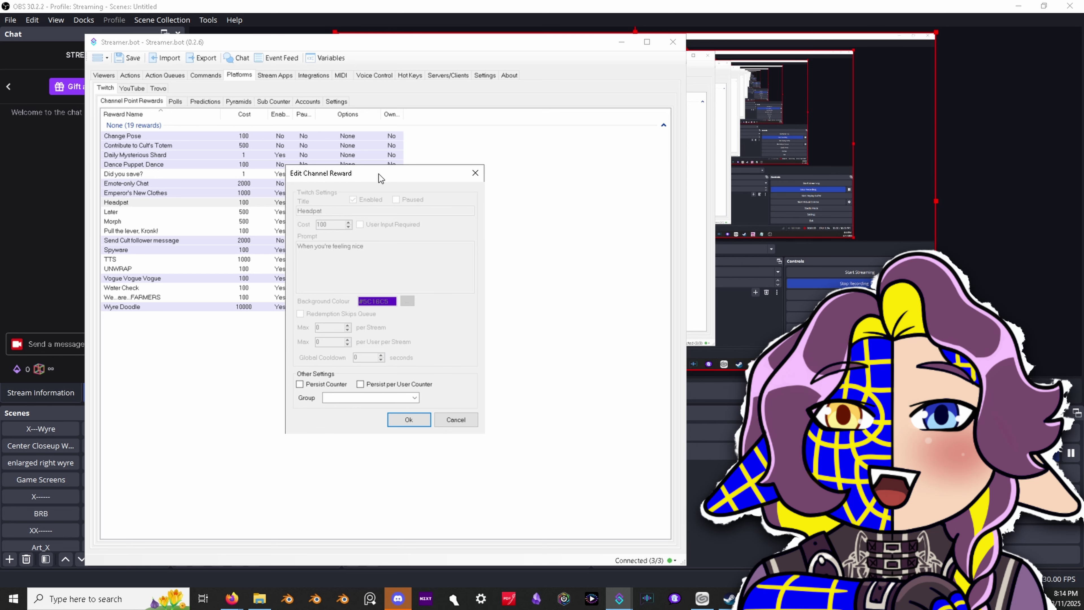
pyautogui.moveTo(381, 179); pyautogui.dragTo(533, 172)
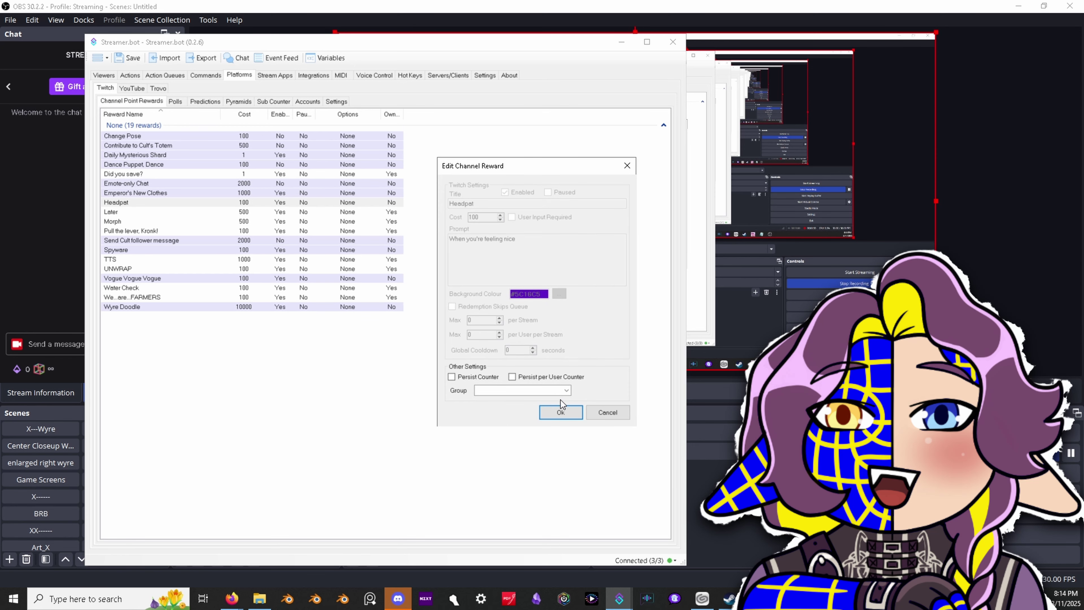
pyautogui.click(607, 412)
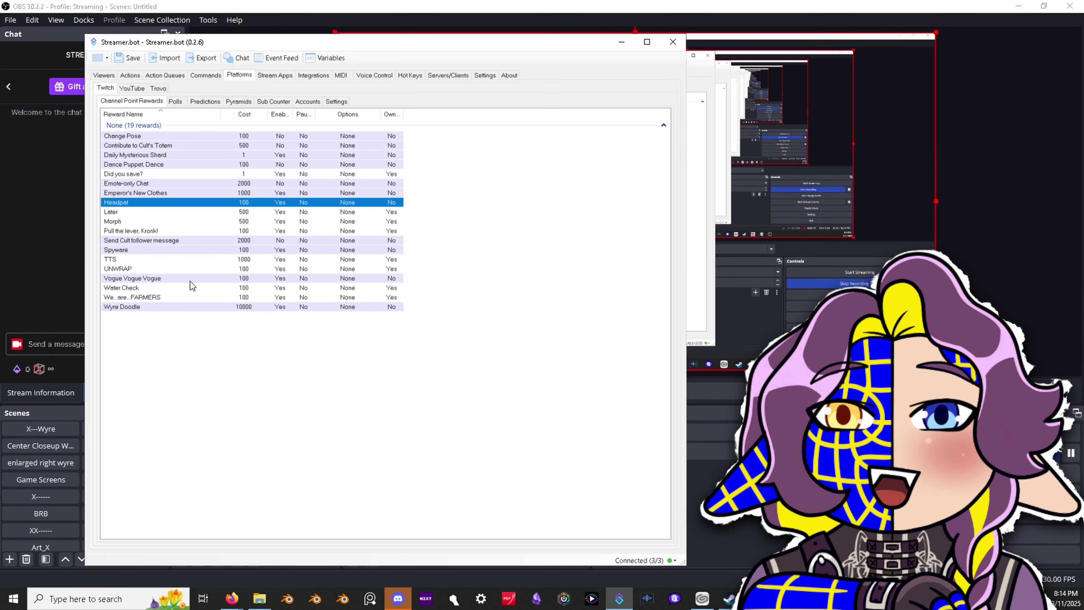
pyautogui.doubleClick(123, 232)
pyautogui.moveTo(351, 173); pyautogui.dragTo(514, 158)
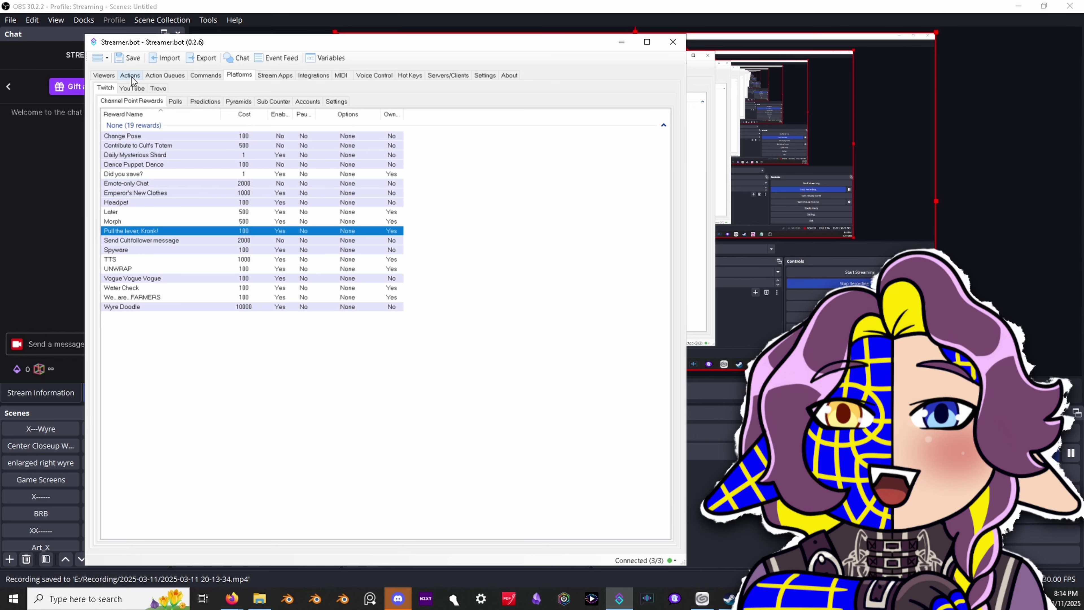
# Step: Add a new action named "Test Clip" and assign it to a group called "Tutorial"
pyautogui.click(130, 76)
pyautogui.rightClick(108, 424)
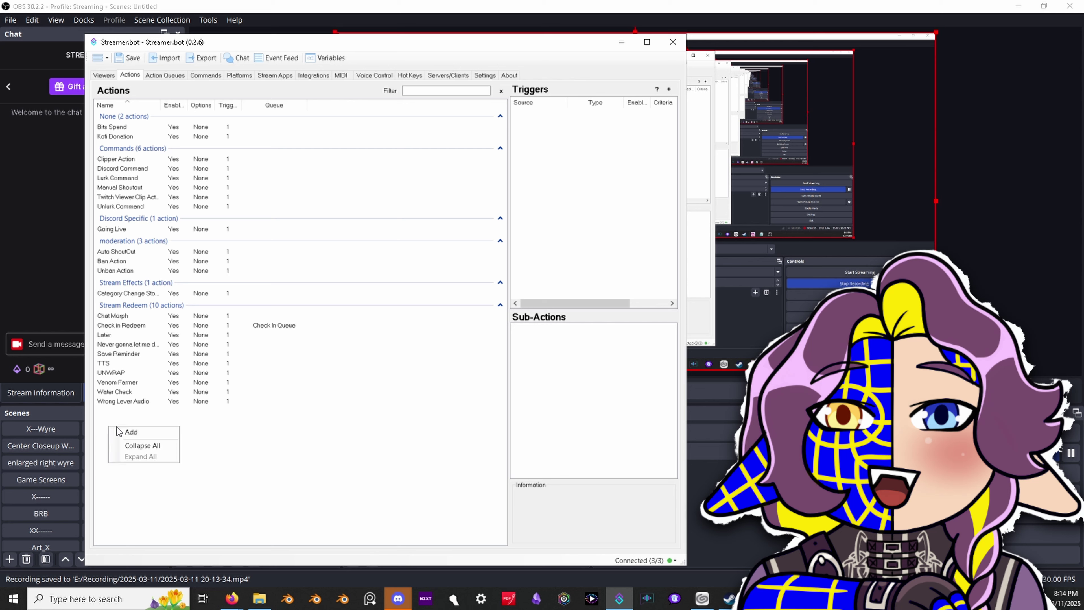
pyautogui.click(148, 434)
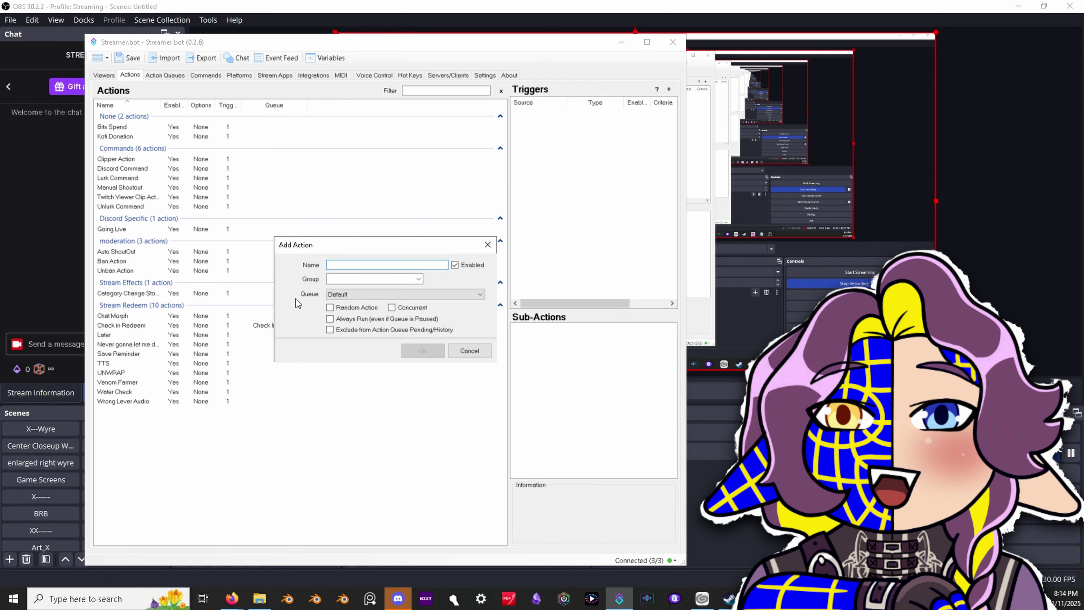
pyautogui.write('Test Cl')
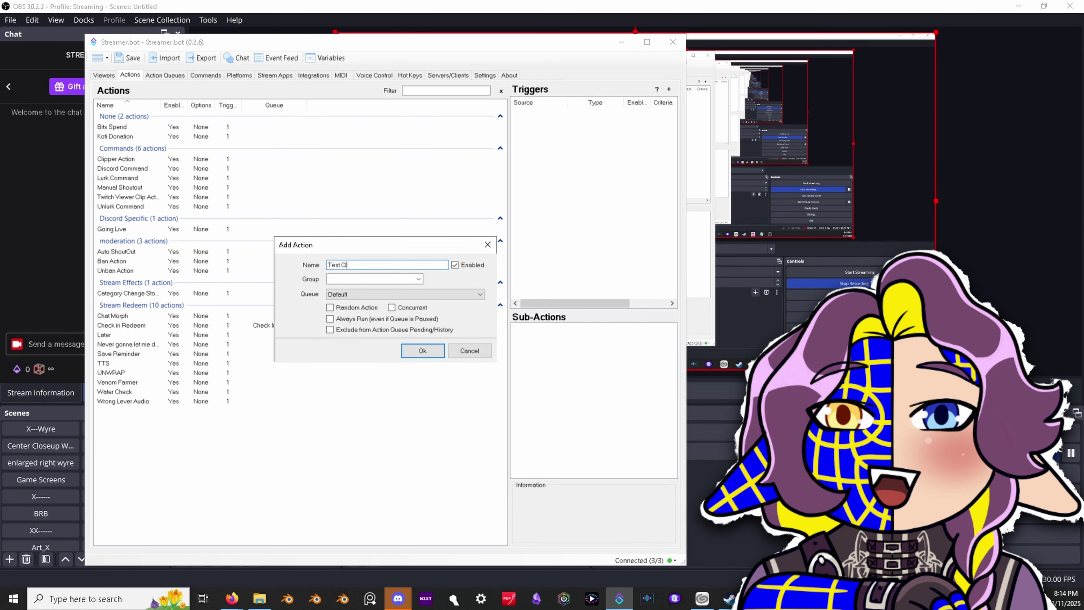
pyautogui.write('ip')
pyautogui.press('Return')
pyautogui.click(342, 277)
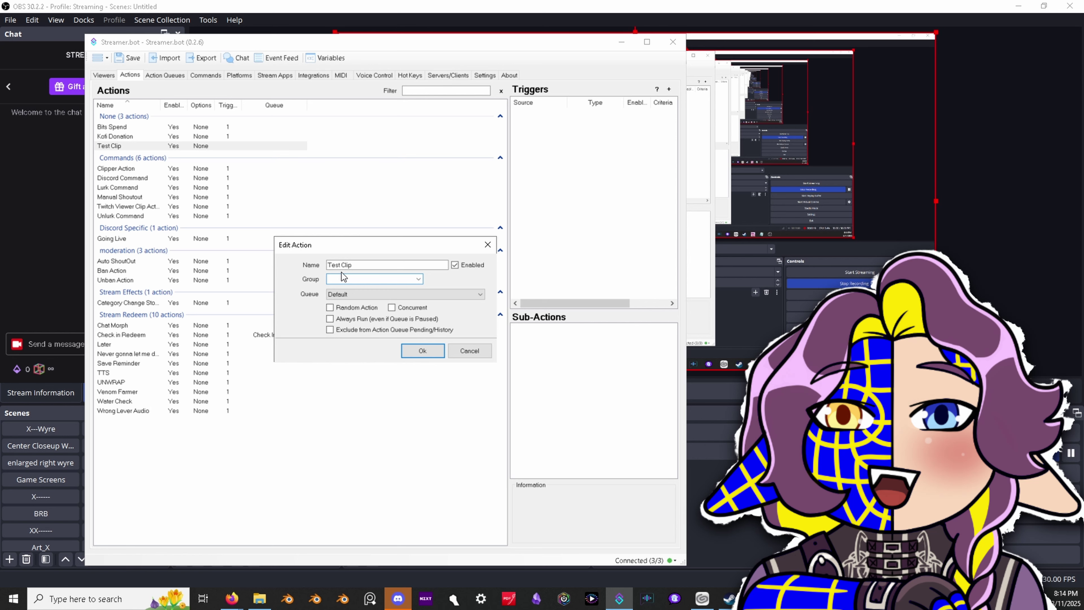
pyautogui.write('Tutorial')
pyautogui.press('Return')
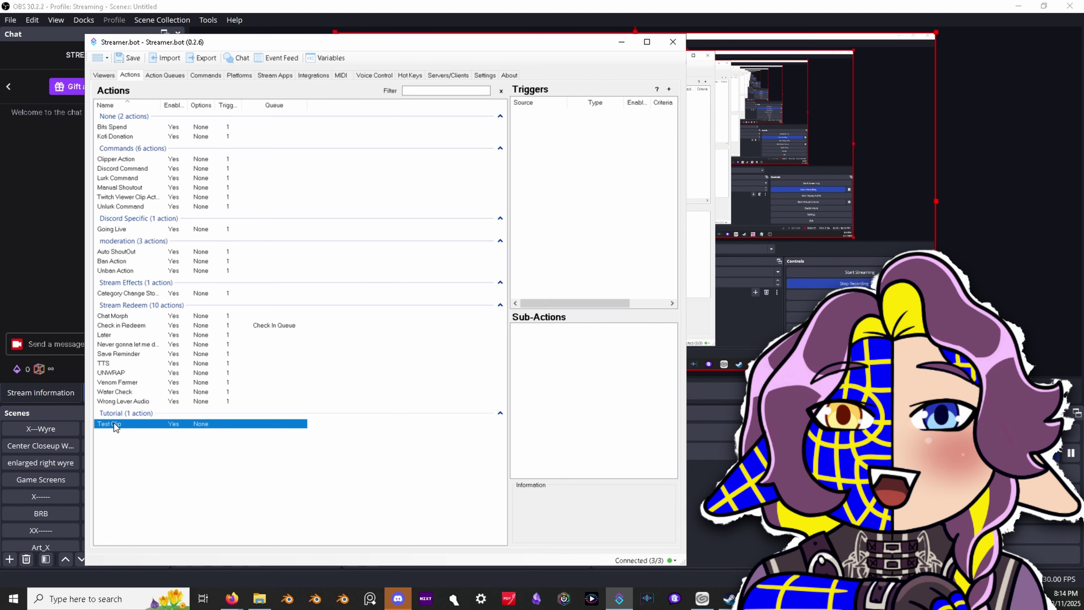
# Step: Give the Test Clip action a Command Triggered trigger using a new command named "clip test" with the chat command !clip2
pyautogui.rightClick(595, 155)
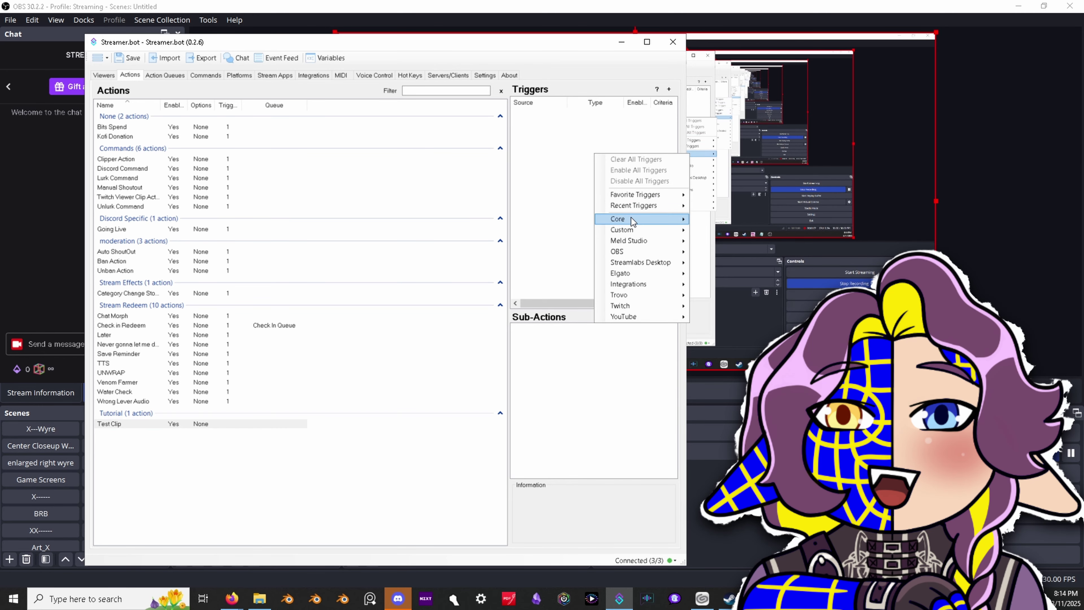
pyautogui.moveTo(619, 219)
pyautogui.moveTo(756, 255)
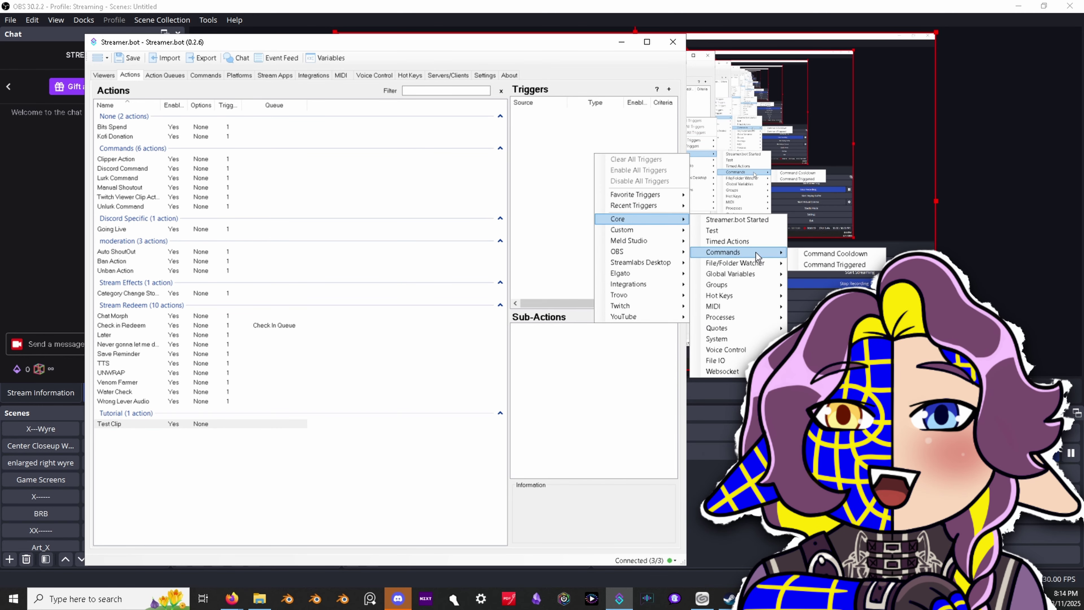
pyautogui.click(832, 264)
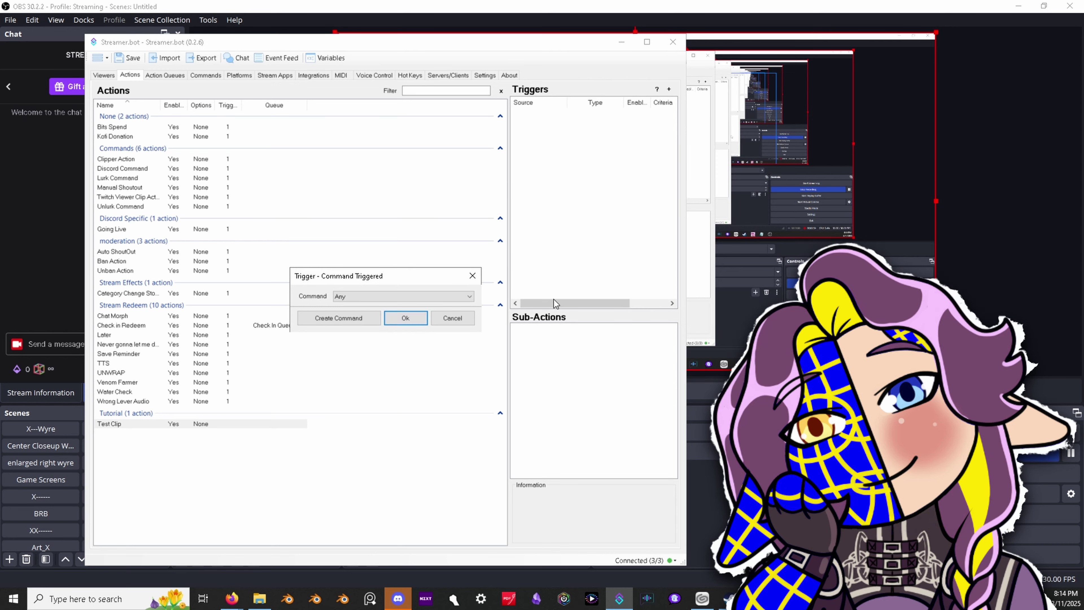
pyautogui.click(348, 319)
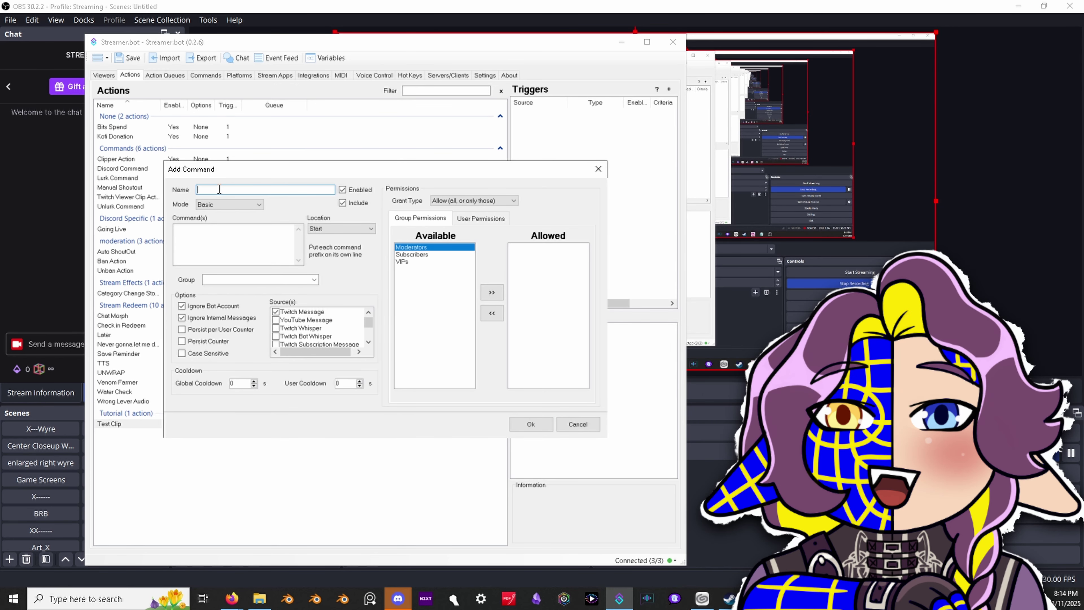
pyautogui.write('clip test')
pyautogui.click(244, 243)
pyautogui.click(491, 294)
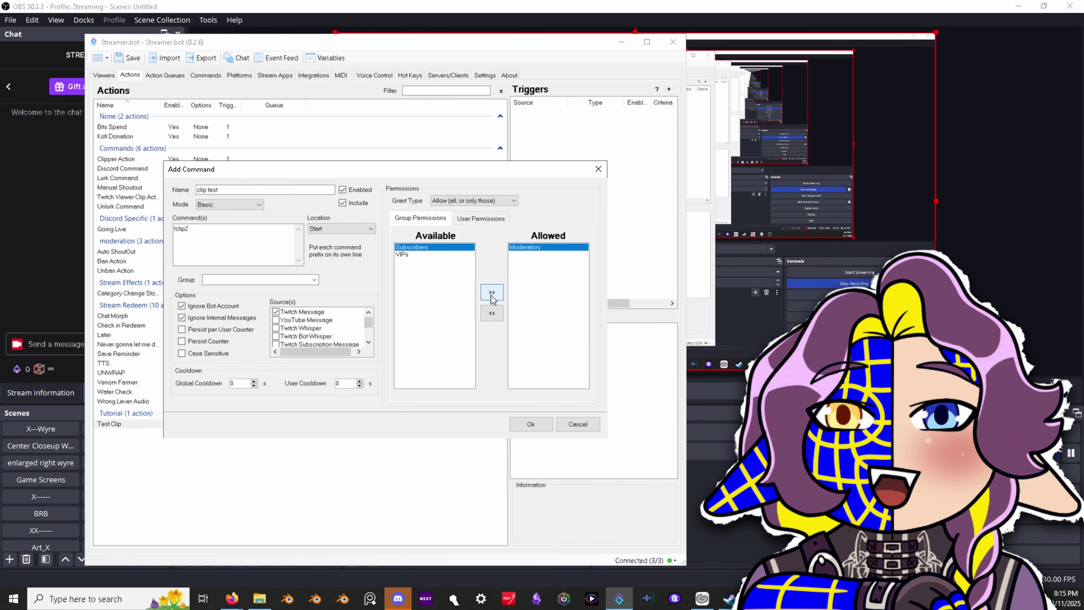
pyautogui.click(489, 321)
pyautogui.click(532, 426)
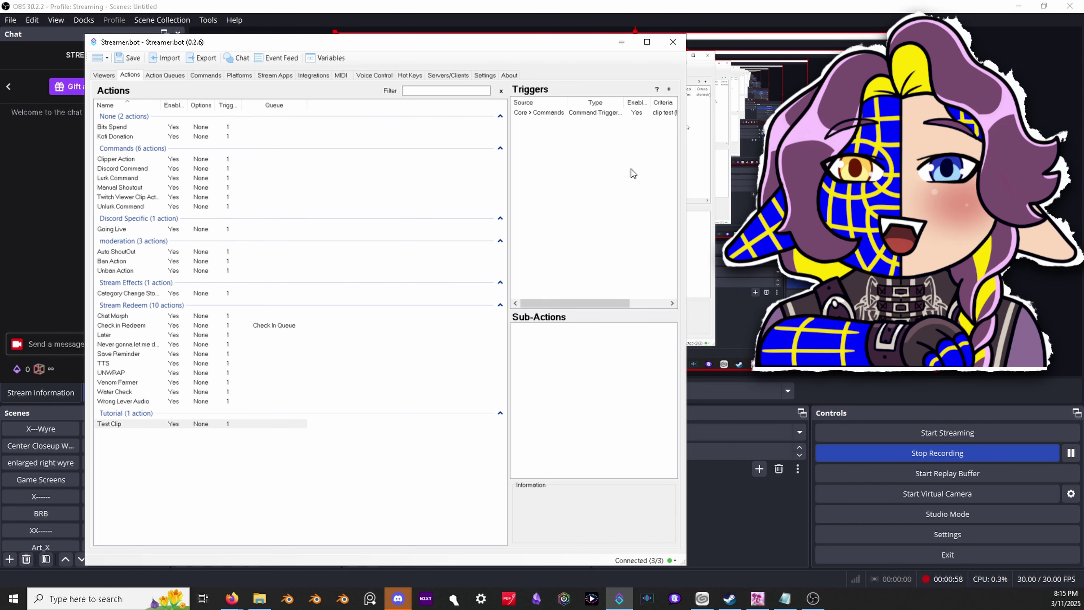
# Step: Add a Keyboard Press sub-action to Test Clip that sends F10 with the Ctrl modifier
pyautogui.rightClick(553, 354)
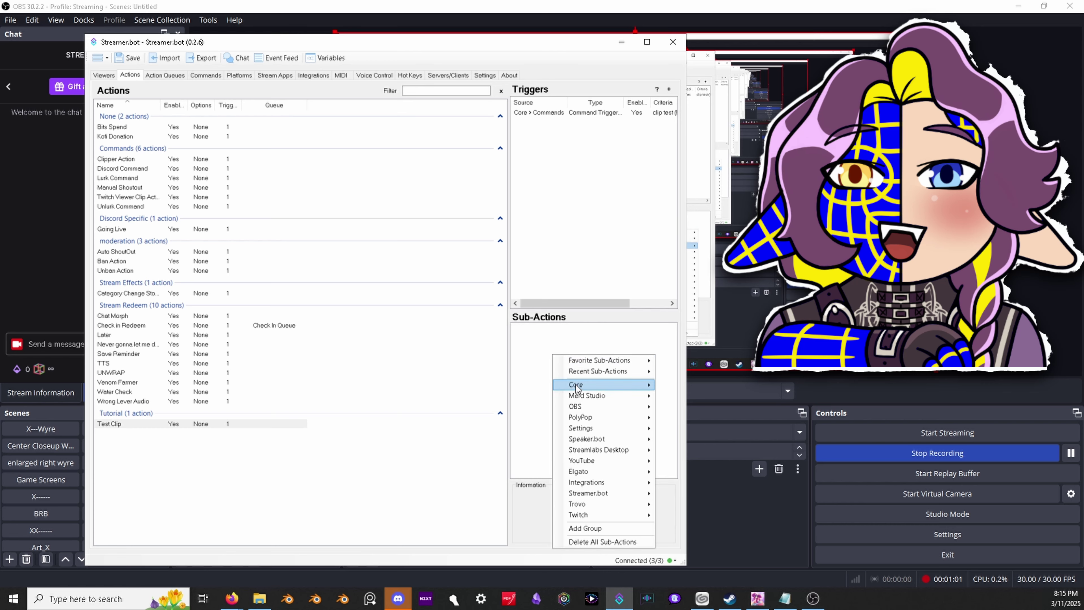
pyautogui.moveTo(576, 386)
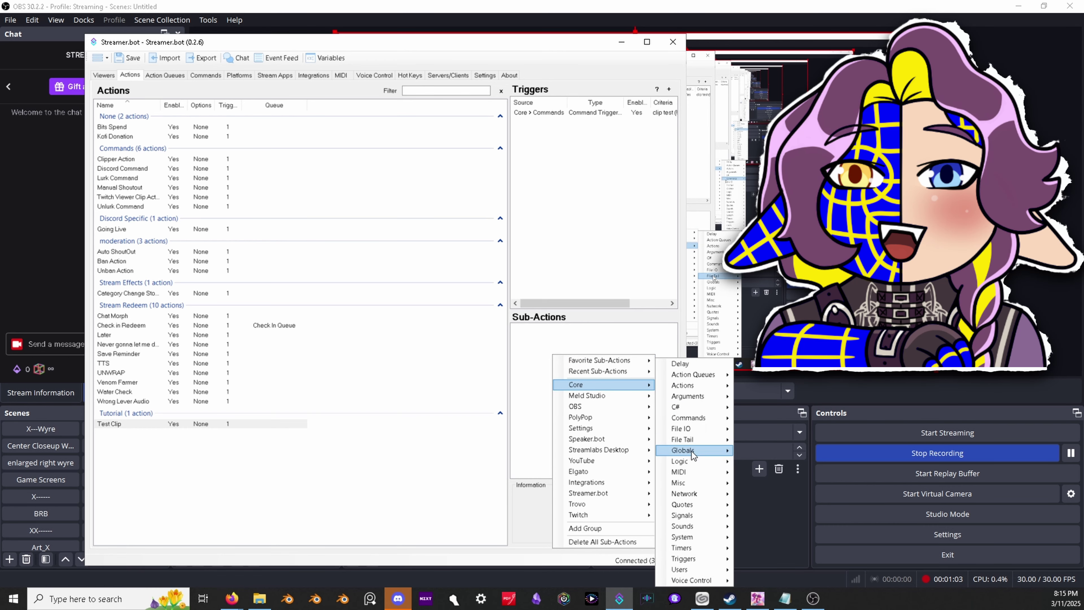
pyautogui.moveTo(691, 541)
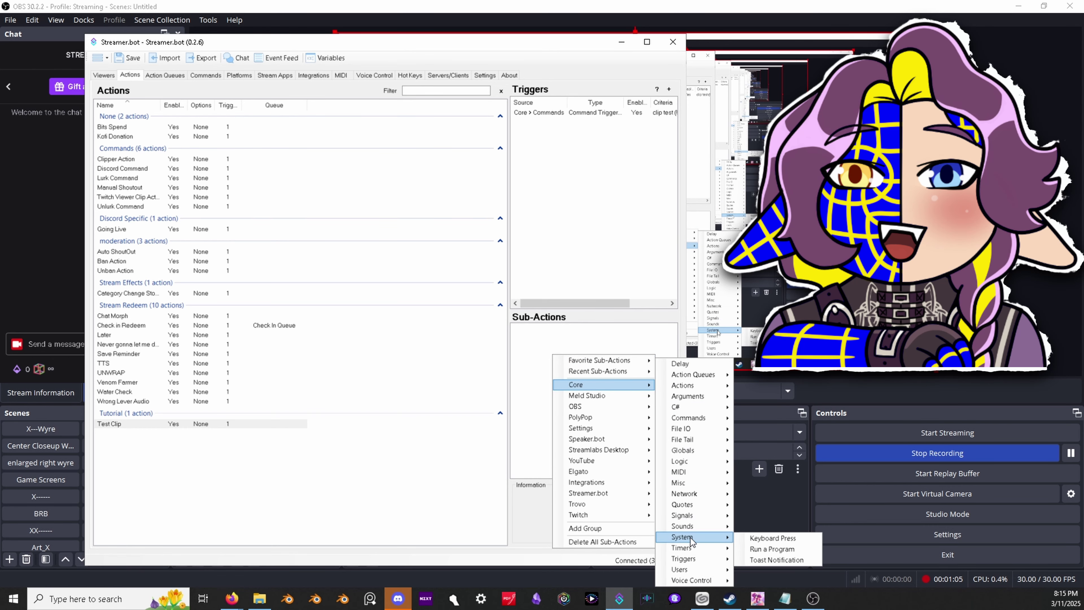
pyautogui.click(756, 541)
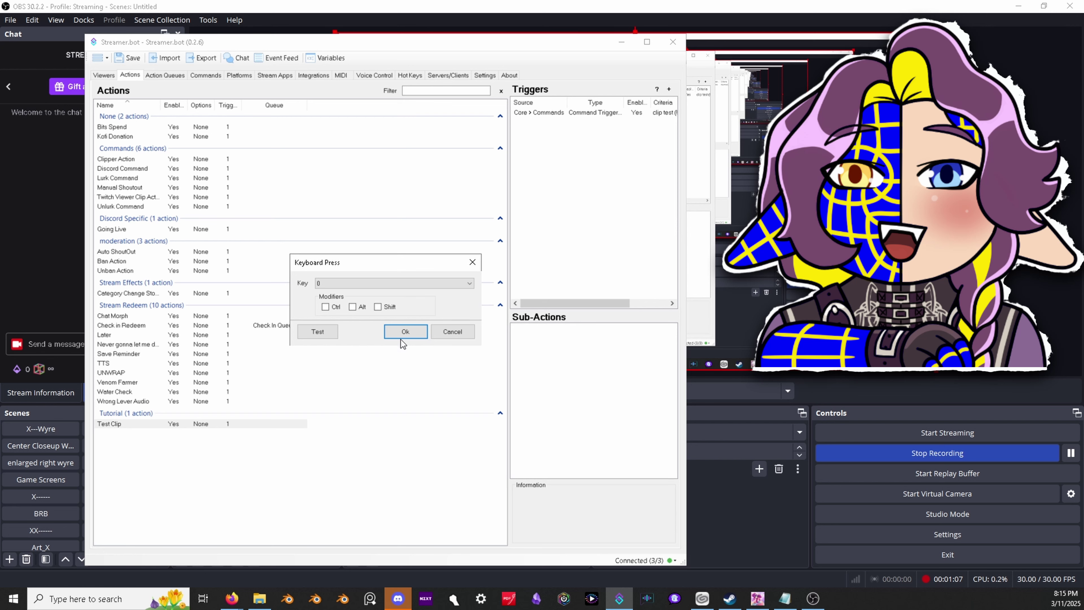
pyautogui.click(331, 283)
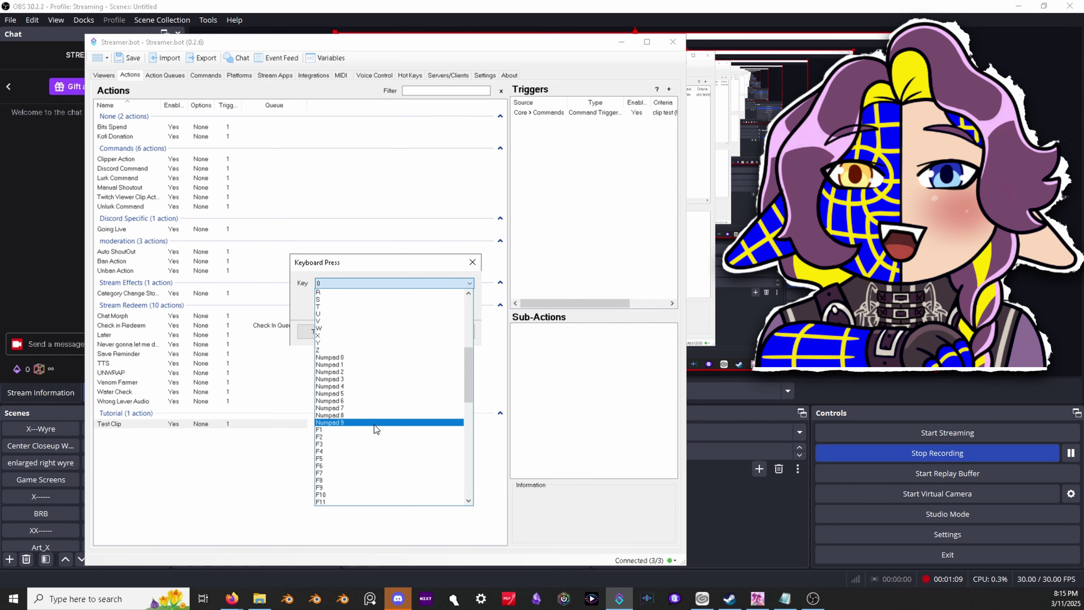
pyautogui.scroll(-15, 374, 424)
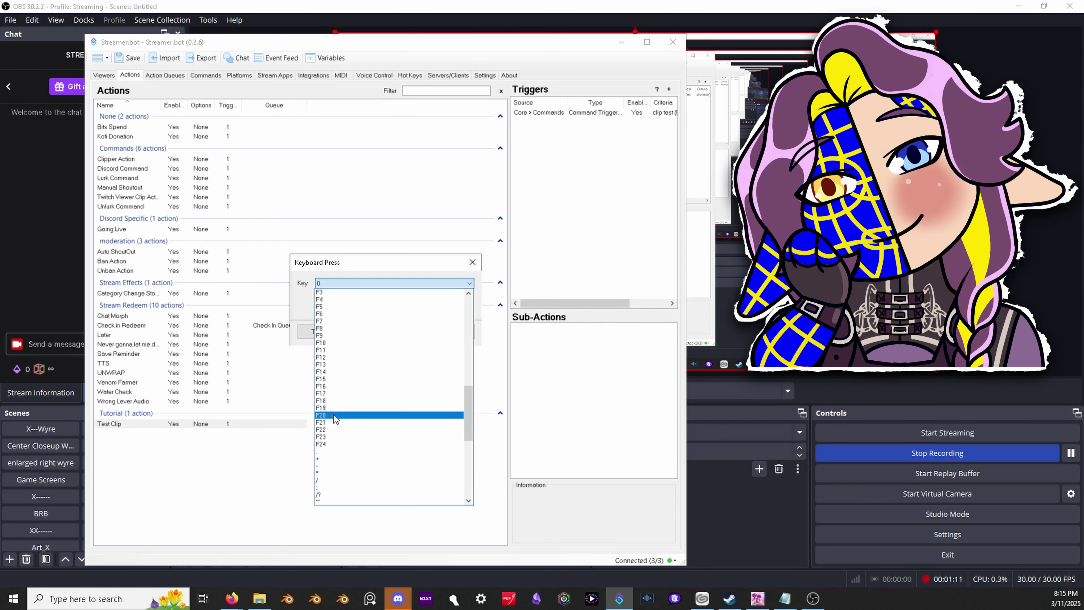
pyautogui.click(322, 344)
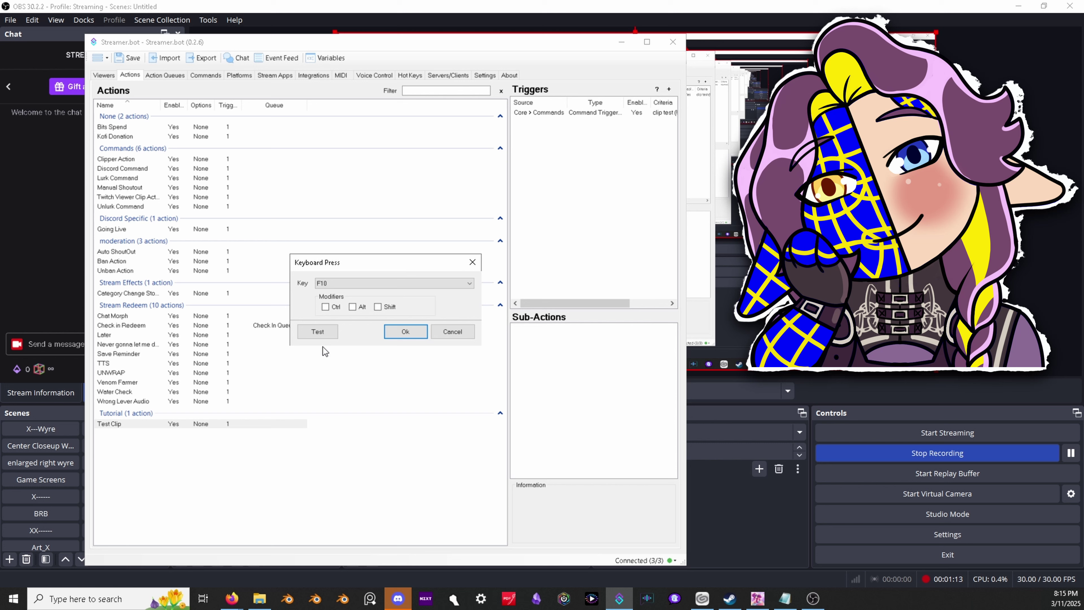
pyautogui.click(325, 307)
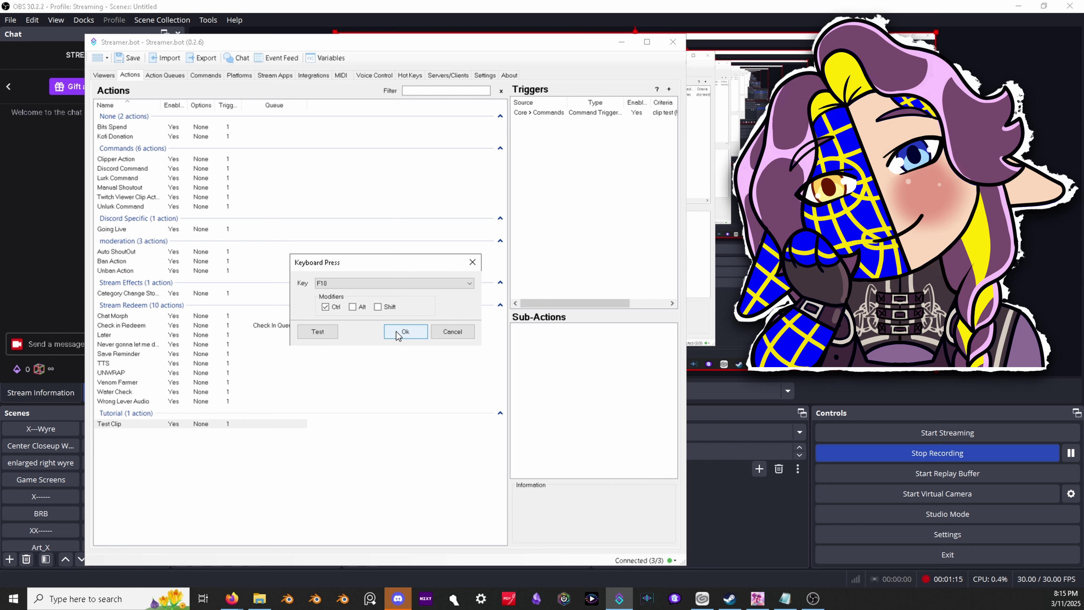
pyautogui.click(405, 332)
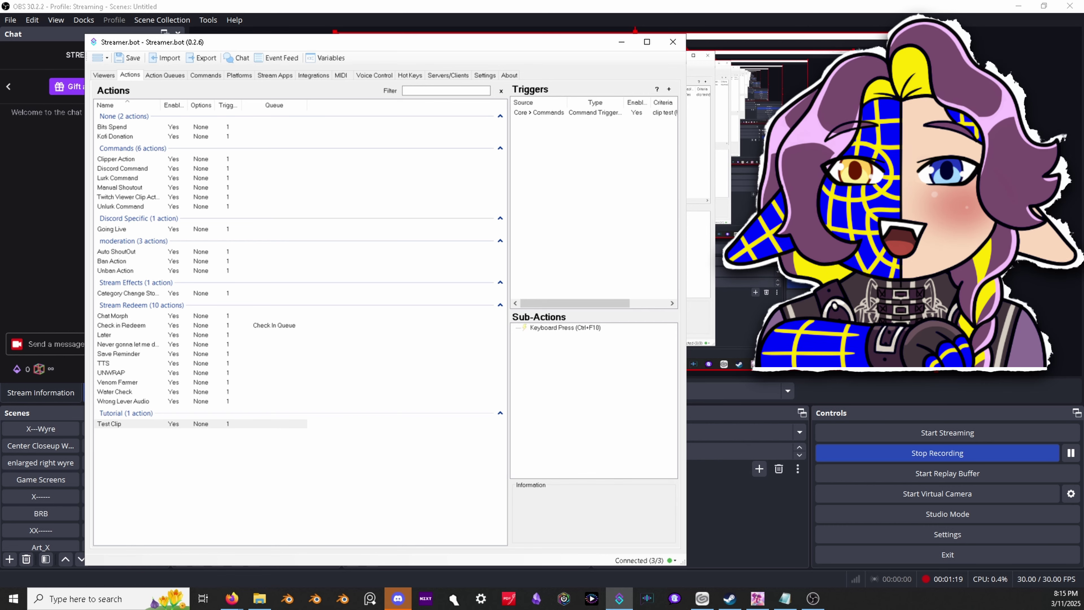
# Step: Add the Twitch channel's Create Clip sub-action to the Test Clip action
pyautogui.rightClick(568, 372)
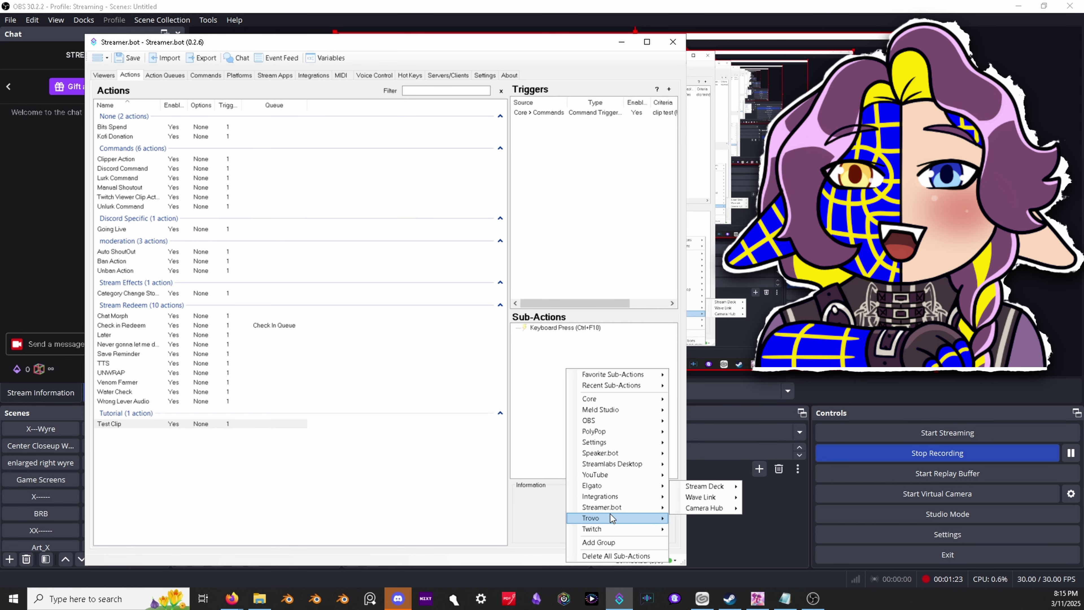
pyautogui.moveTo(608, 529)
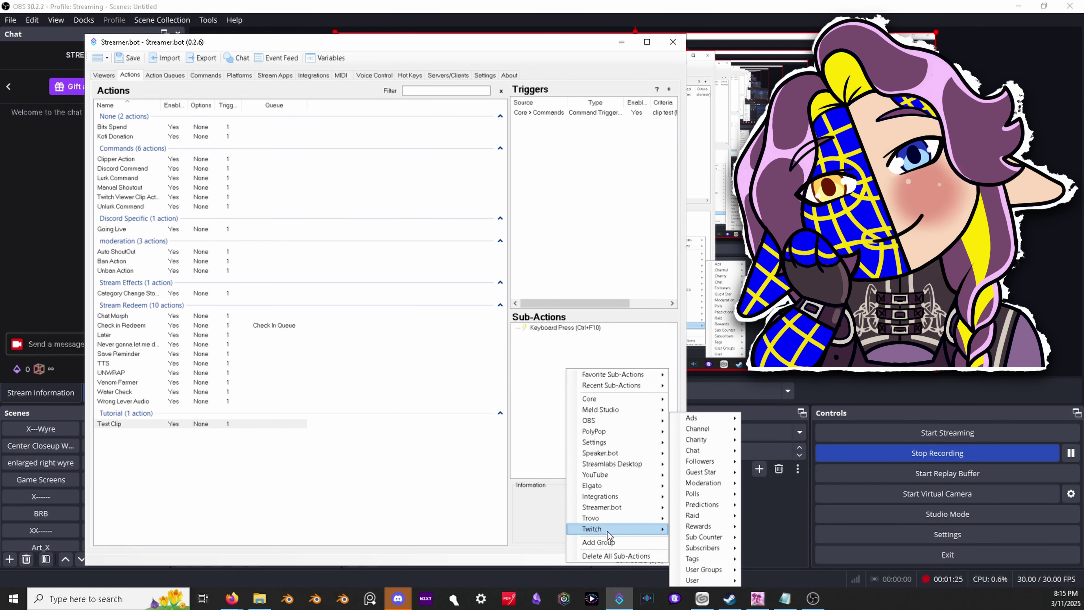
pyautogui.moveTo(708, 429)
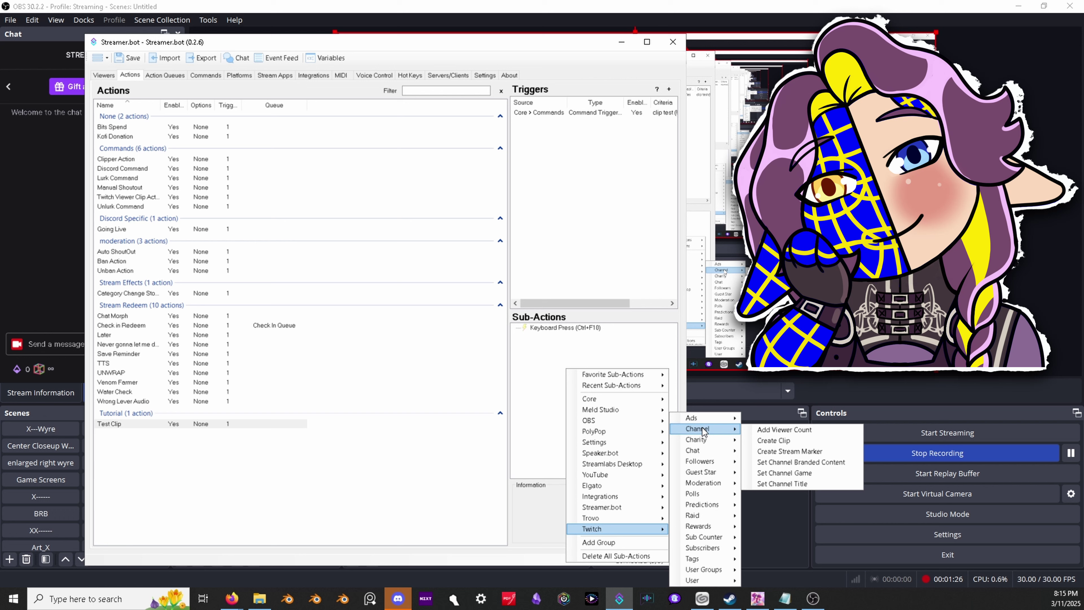
pyautogui.click(783, 444)
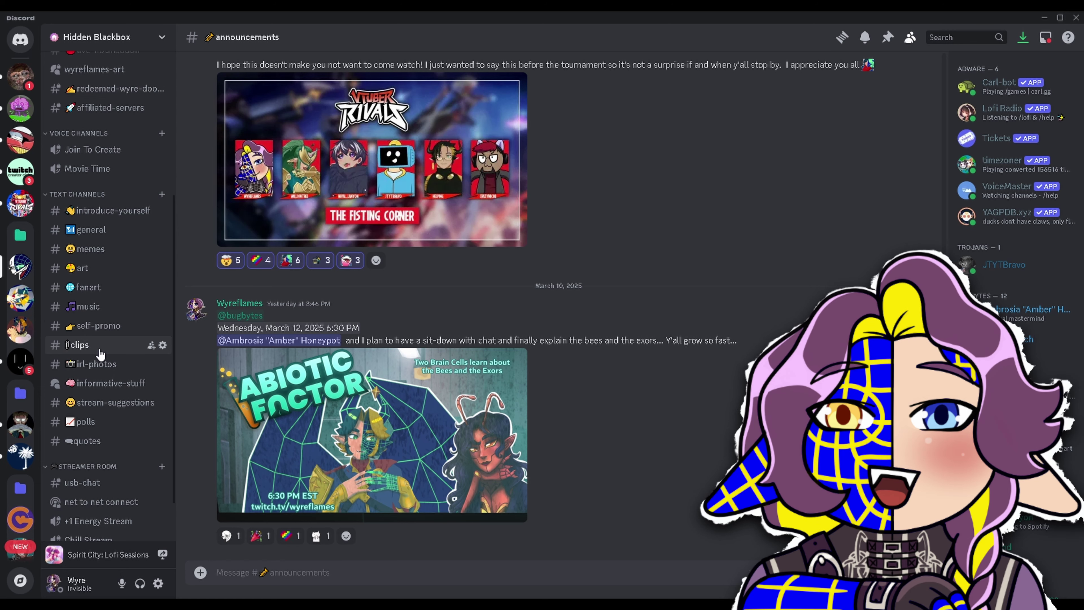
# Step: In Discord, open the clips channel's webhook integrations and copy the URL of the ClipShare webhook
pyautogui.click(99, 346)
pyautogui.scroll(-10, 406, 378)
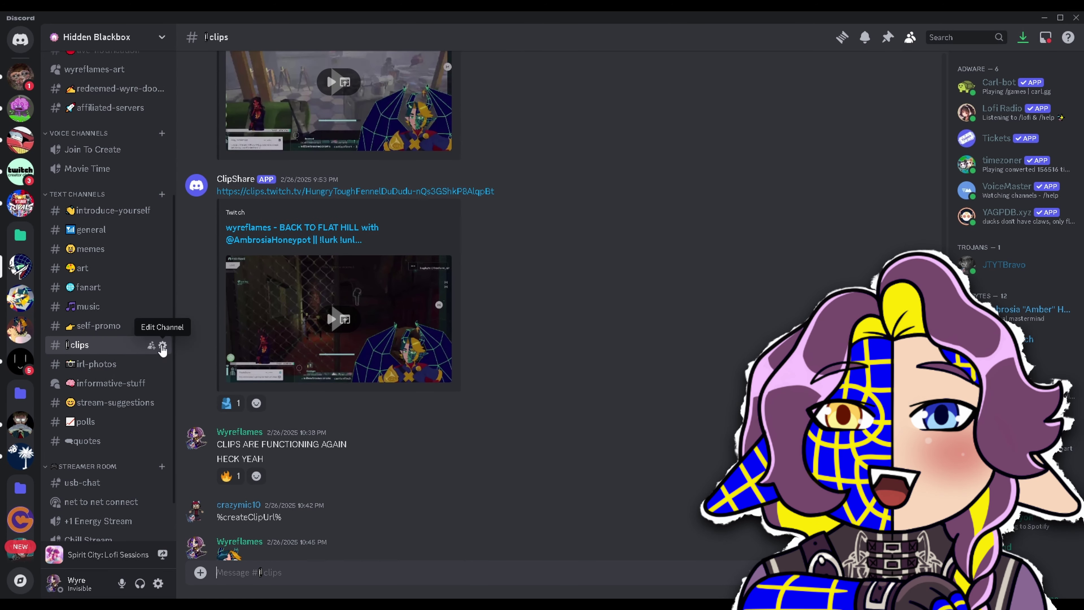
pyautogui.click(163, 345)
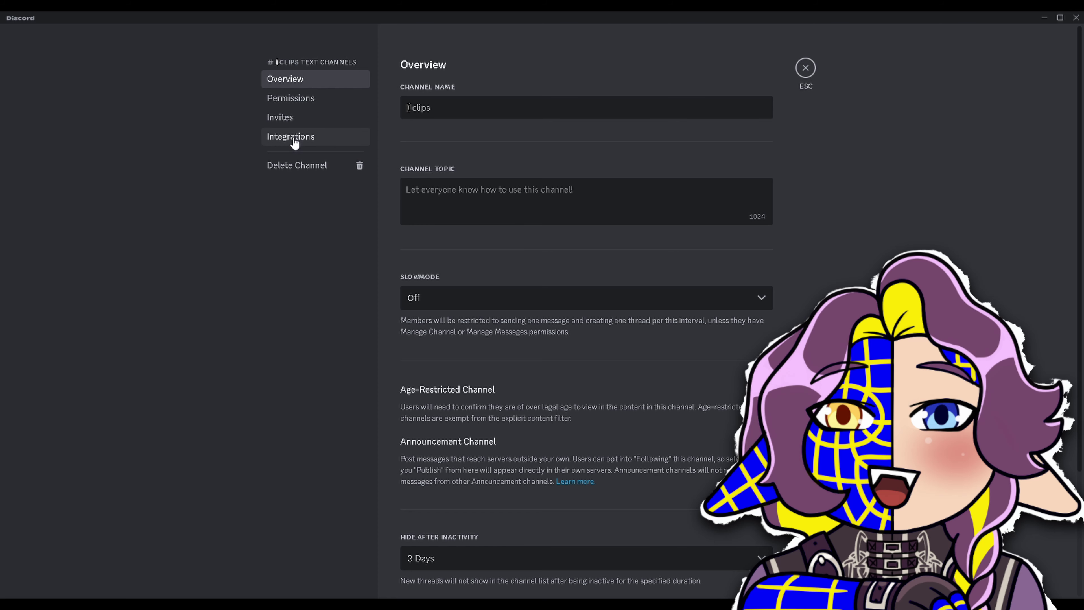
pyautogui.click(294, 141)
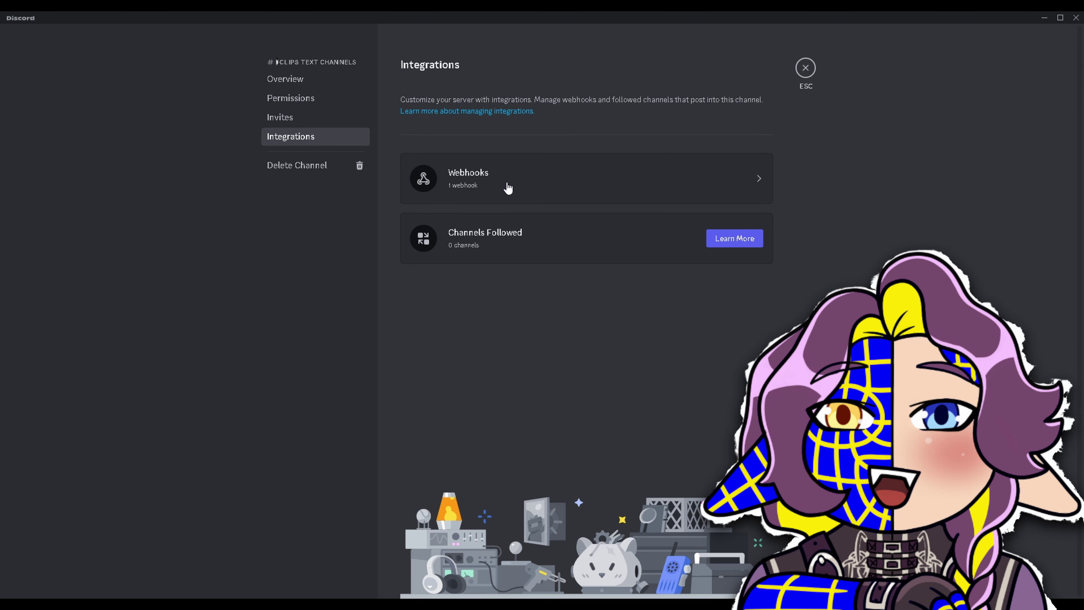
pyautogui.click(521, 185)
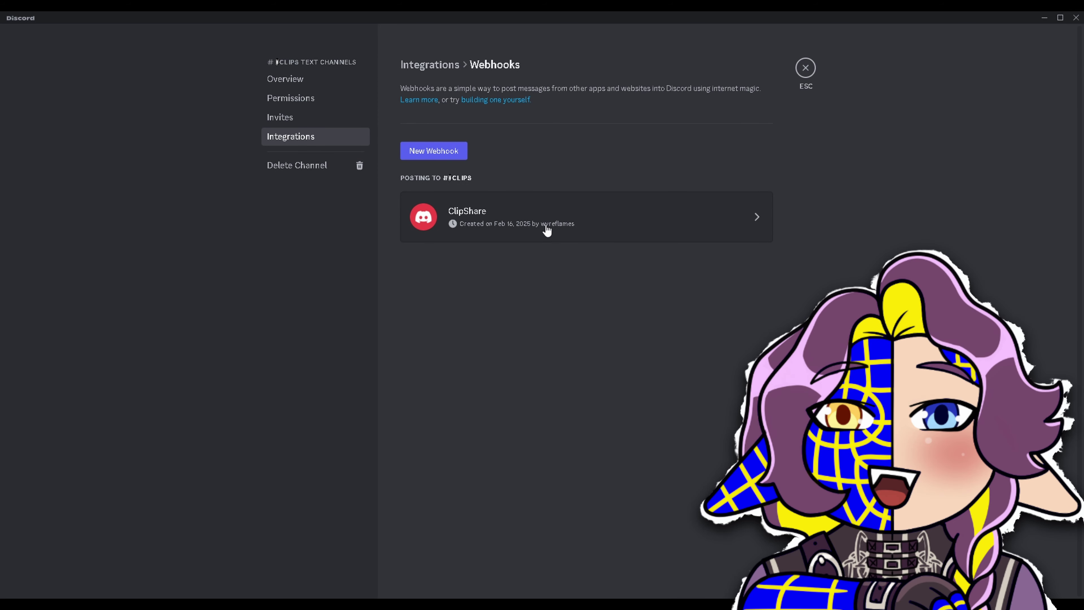
pyautogui.click(557, 226)
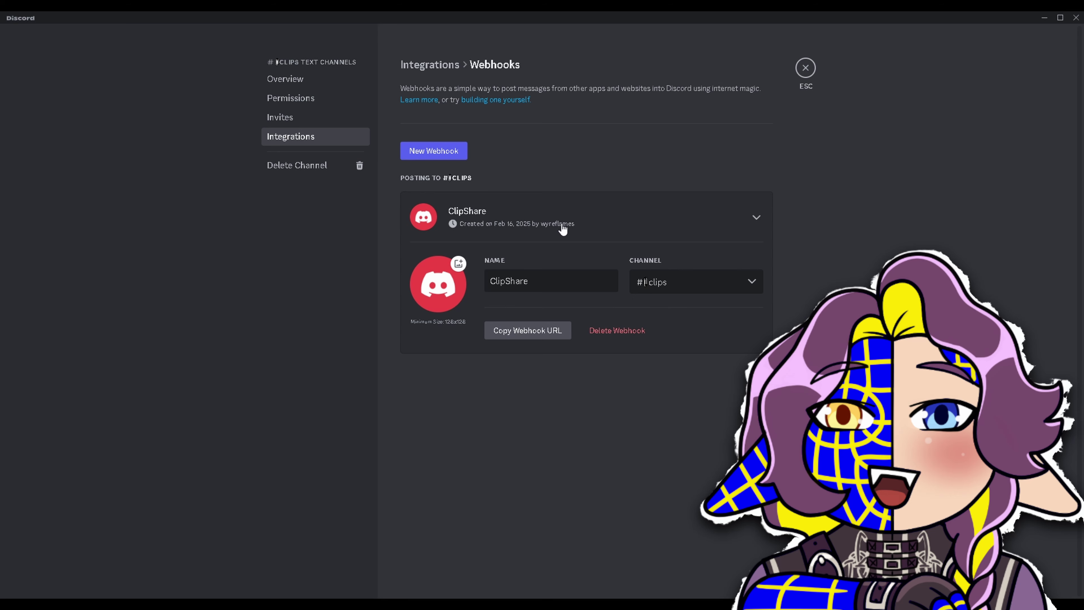
pyautogui.click(524, 337)
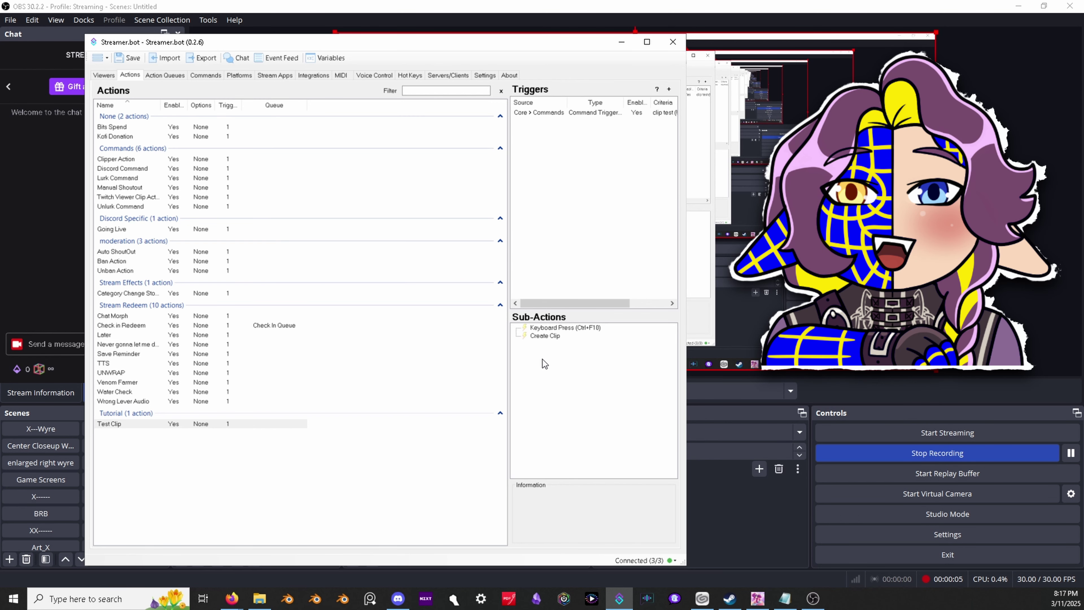
# Step: In Streamer.bot, add a Discord Basic Webhook sub-action named ClipShare to Test Clip, pasting the webhook URL and entering %createClipUrl% as content
pyautogui.rightClick(542, 359)
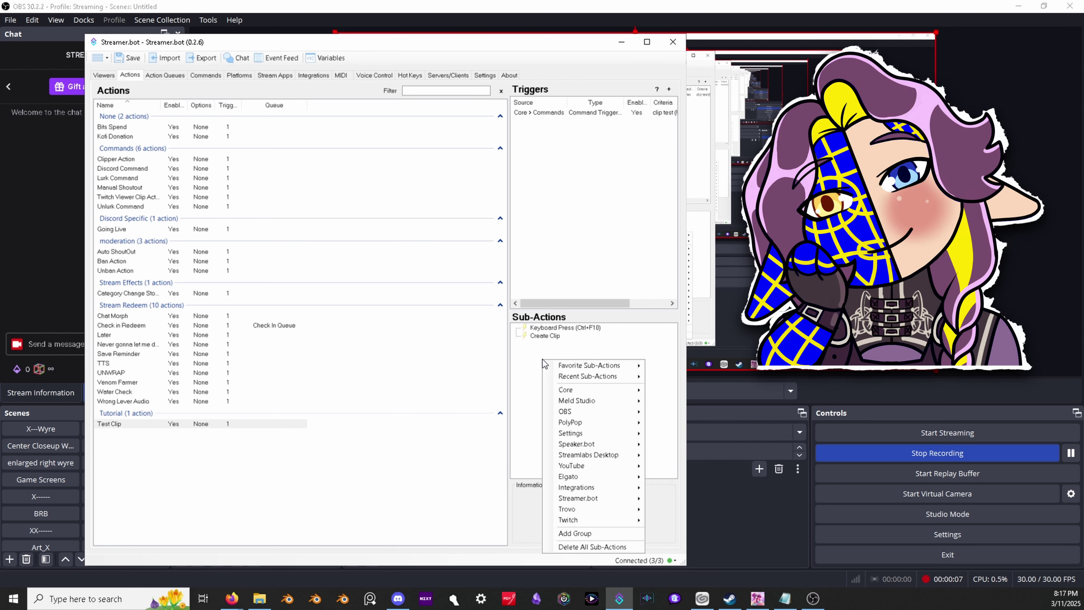
pyautogui.moveTo(578, 488)
pyautogui.moveTo(687, 489)
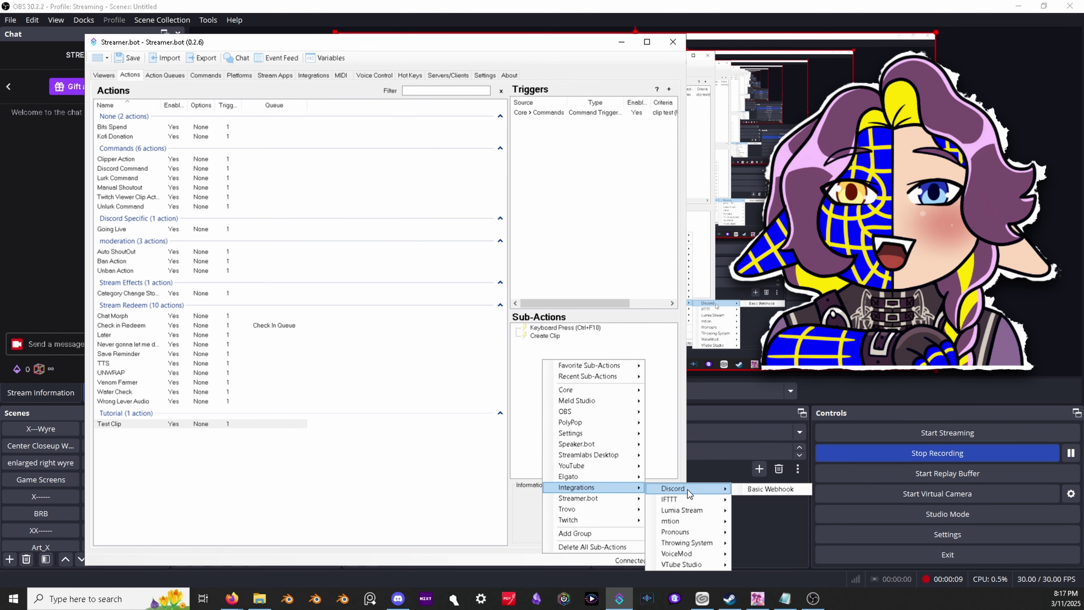
pyautogui.click(756, 493)
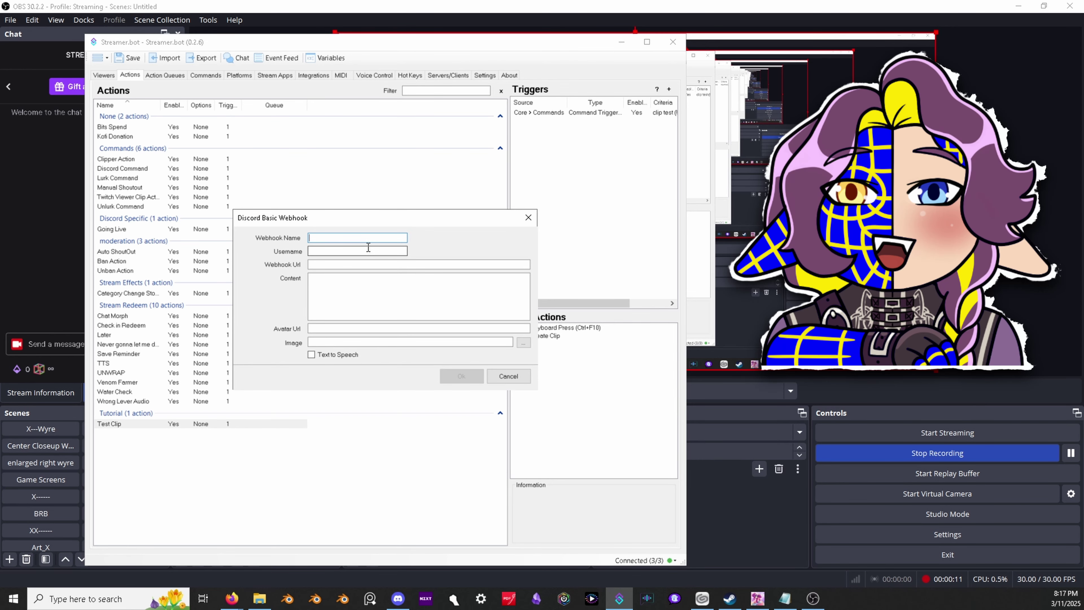
pyautogui.write('ClipShare')
pyautogui.press('Tab')
pyautogui.hotkey('ctrl', 'v')
pyautogui.press('Tab')
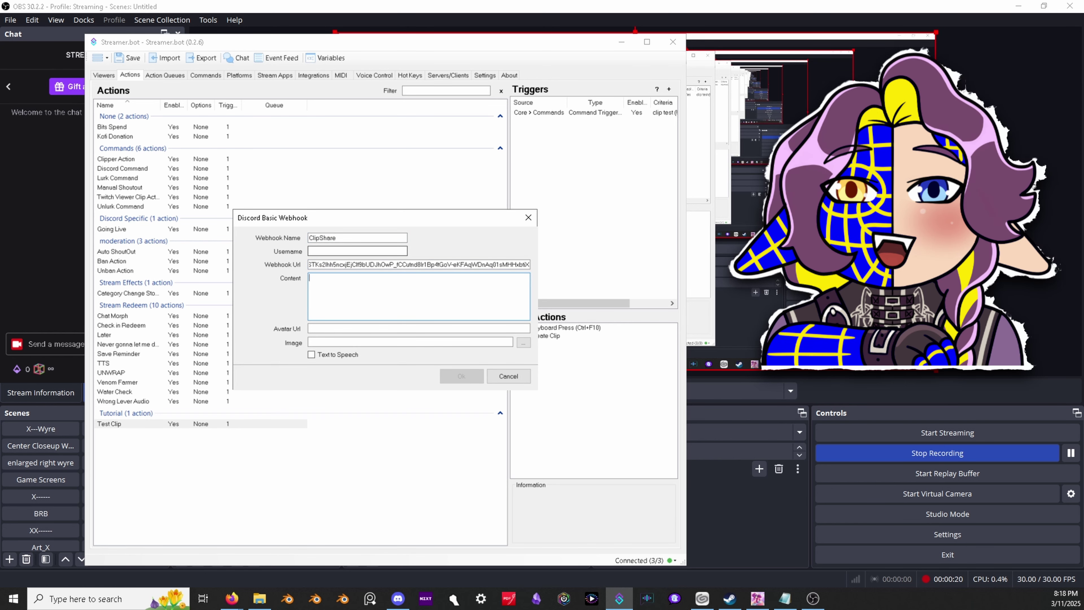
pyautogui.write('%cl')
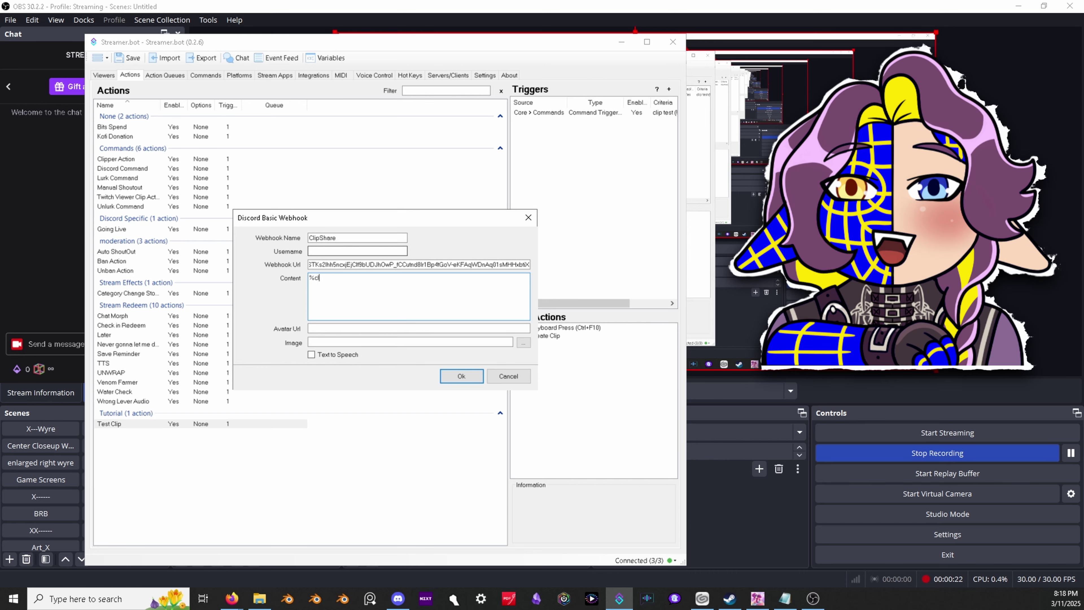
pyautogui.write('ipreateClip')
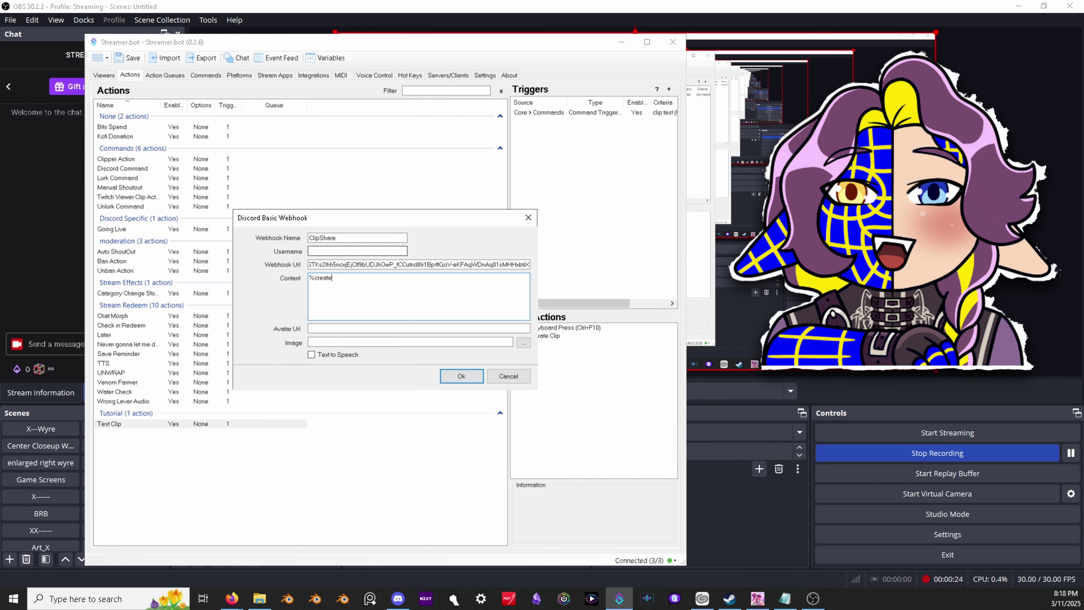
pyautogui.write('Url%')
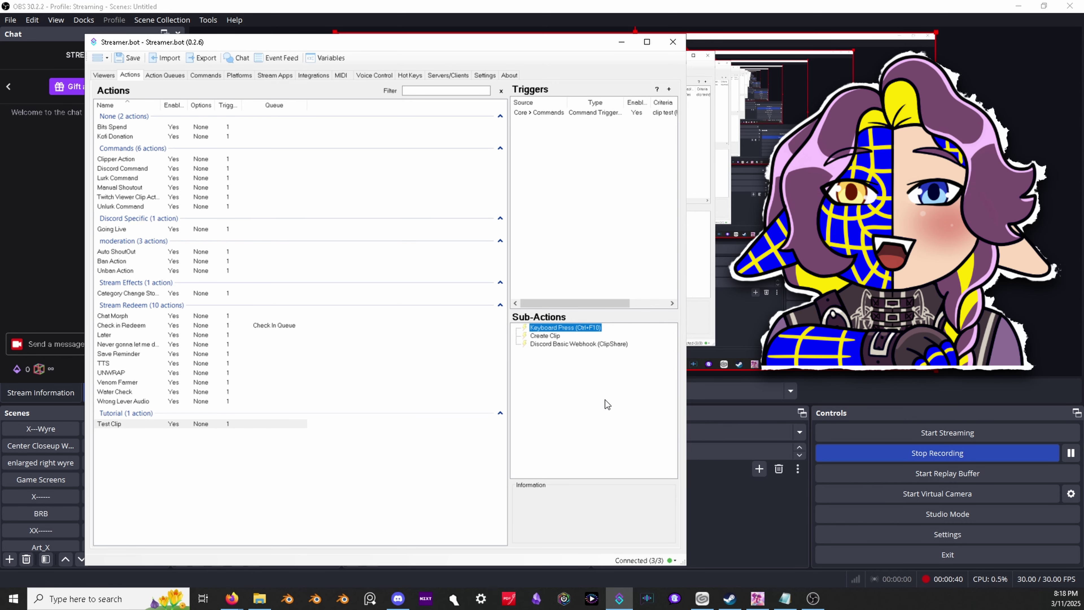
# Step: Add a Twitch Send Message to Channel sub-action to Test Clip with the message "Any message you want here!"
pyautogui.click(578, 392)
pyautogui.rightClick(560, 385)
pyautogui.moveTo(601, 541)
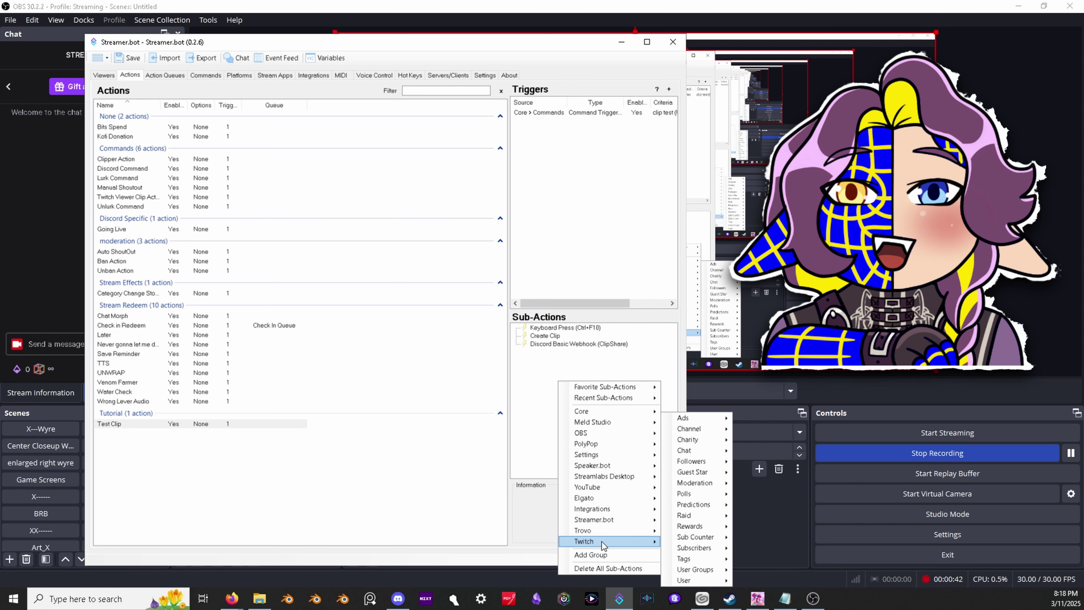
pyautogui.moveTo(708, 450)
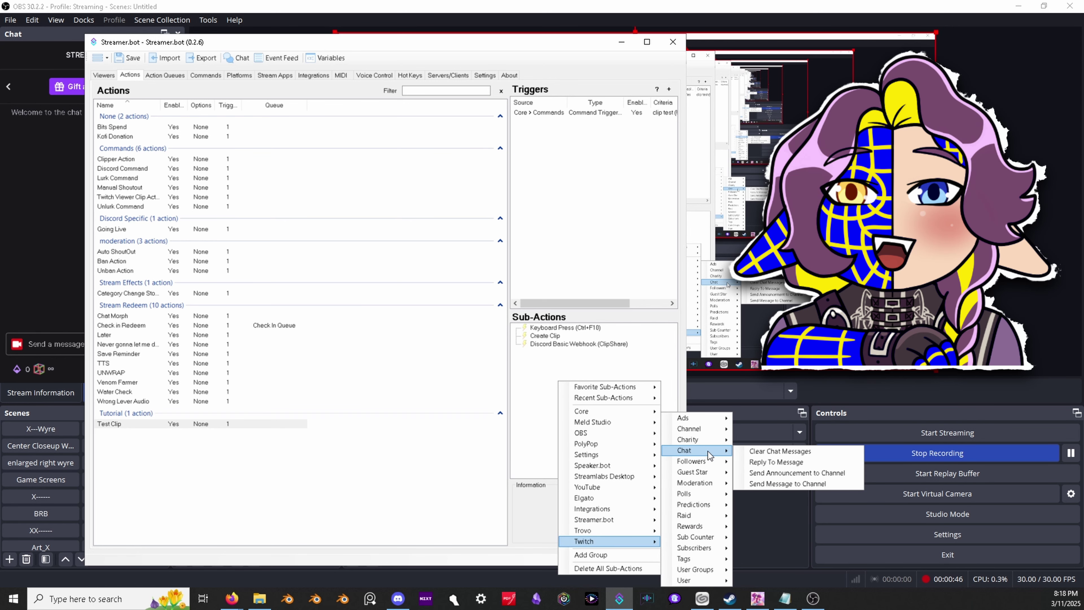
pyautogui.click(775, 485)
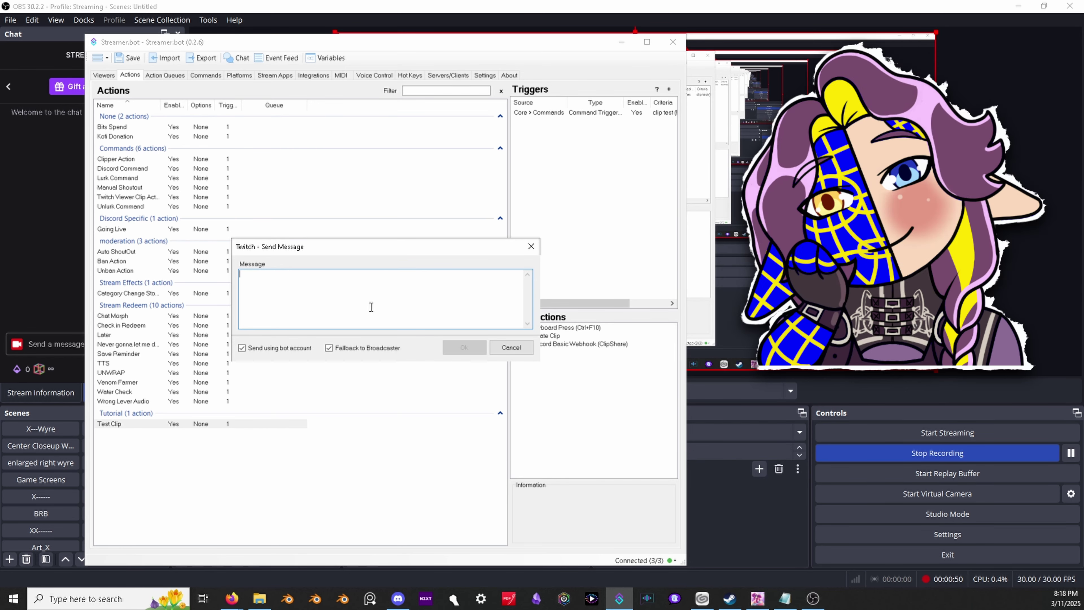
pyautogui.write('A')
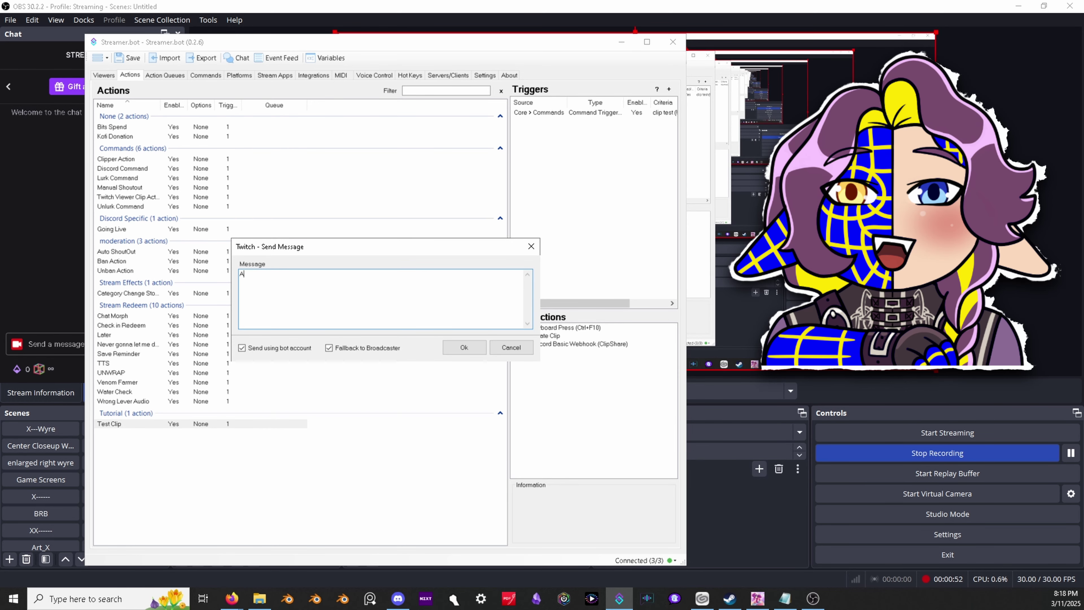
pyautogui.write('ny message you want here!')
pyautogui.click(463, 347)
# Step: Duplicate the Twitch message sub-action and set the copy's message to %createClipUrl%
pyautogui.rightClick(556, 352)
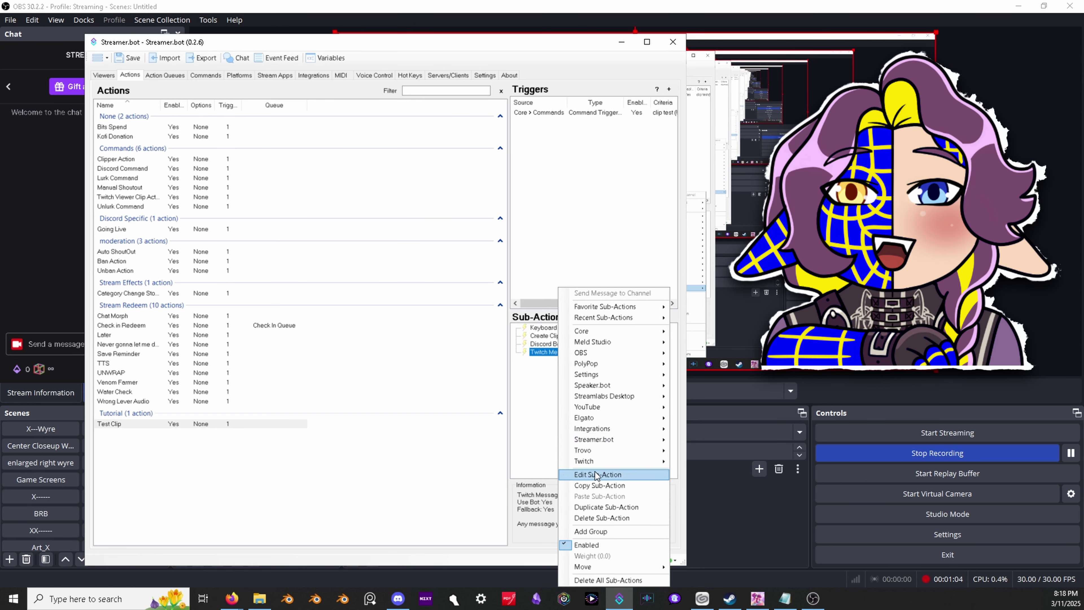
pyautogui.click(607, 506)
pyautogui.doubleClick(605, 361)
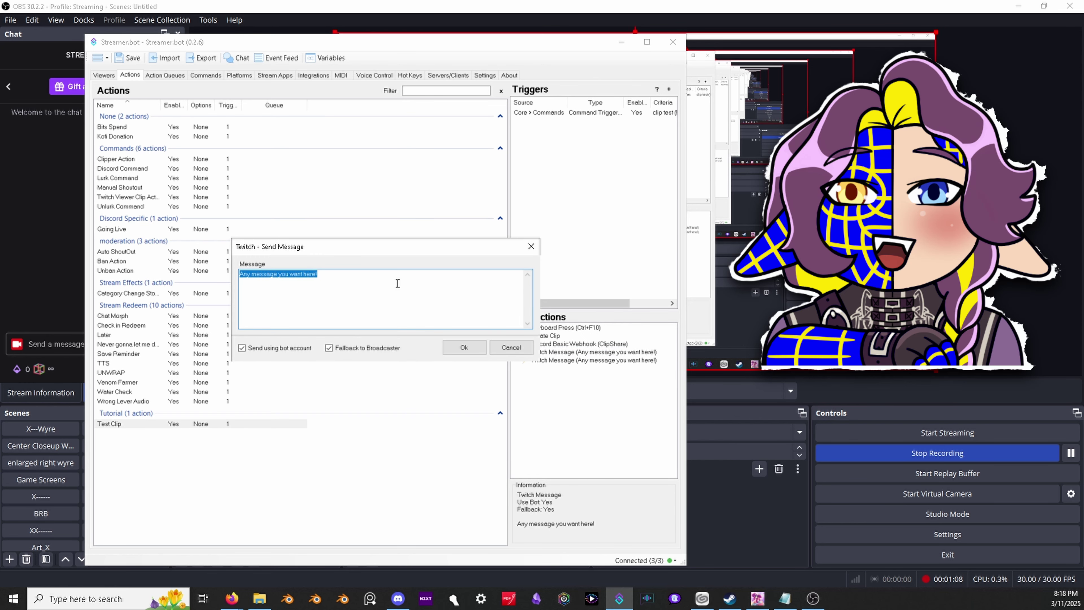
pyautogui.write('%cre')
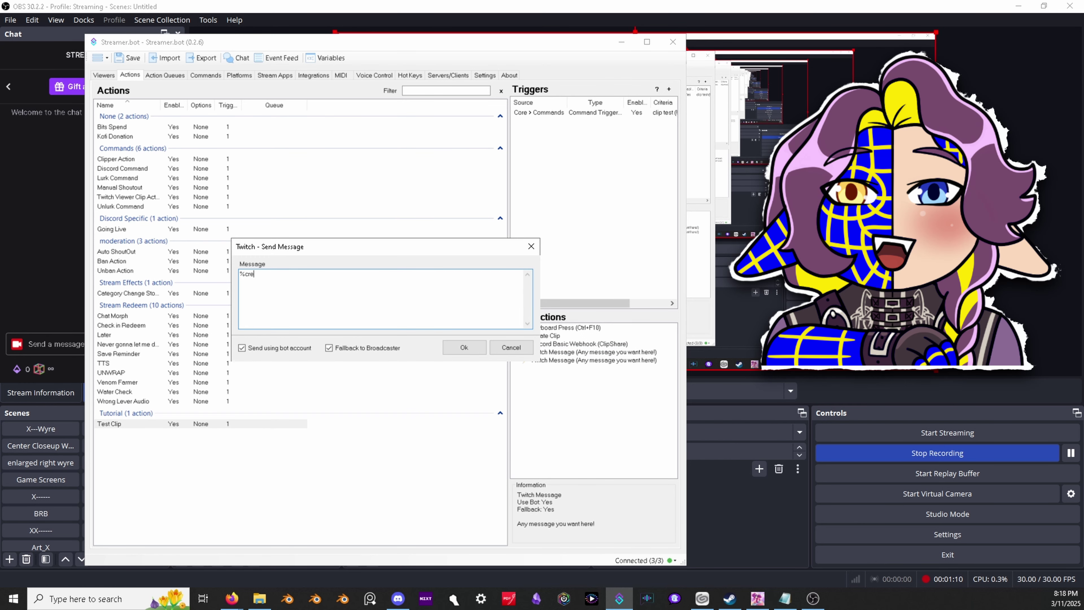
pyautogui.write('ateClip')
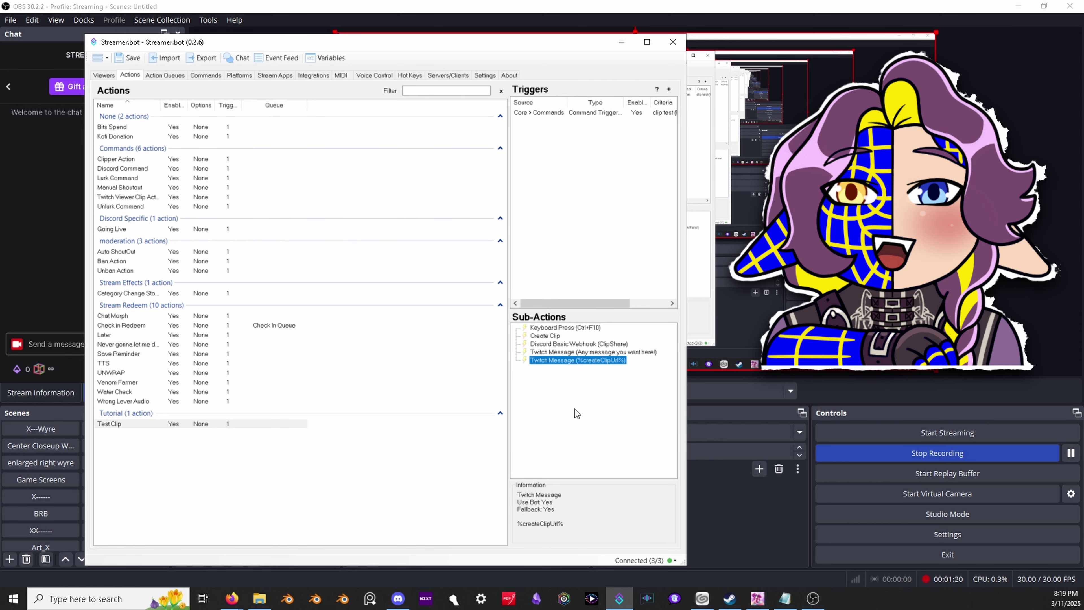
# Step: Maximize the Streamer.bot window and look through the existing actions in each group and their triggers
pyautogui.click(649, 46)
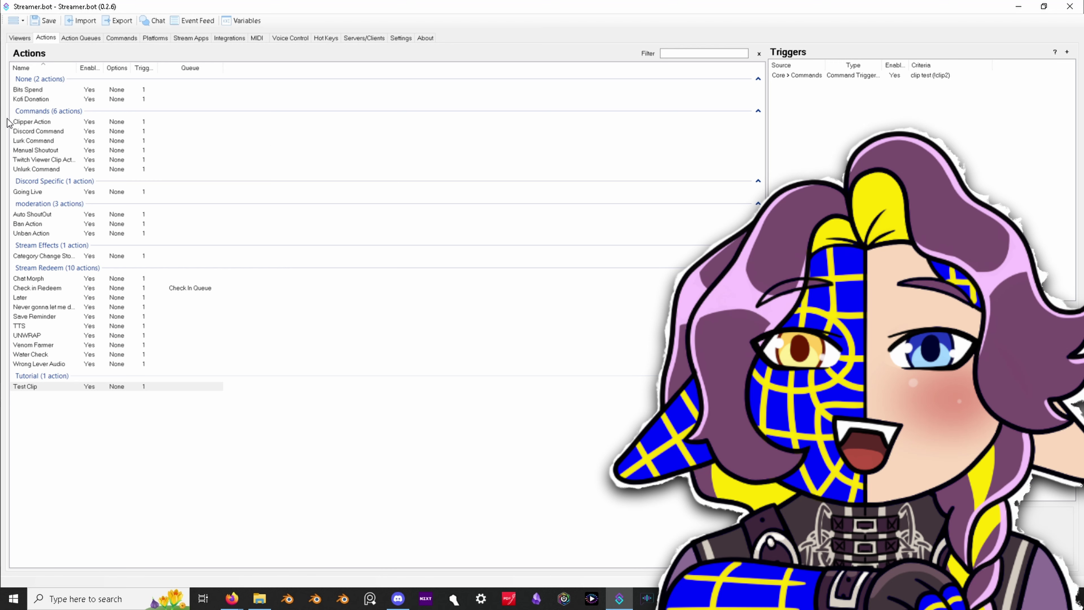
pyautogui.click(19, 90)
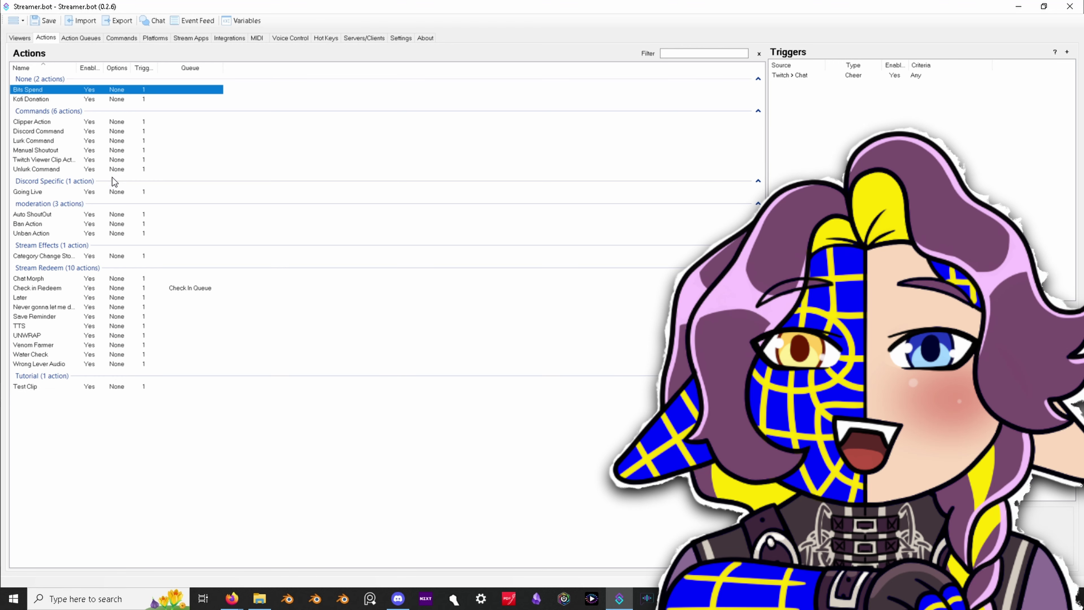
pyautogui.press('Down')
pyautogui.press('Down')
pyautogui.press('Down')
pyautogui.press('Down')
pyautogui.press('Down')
pyautogui.press('Down')
pyautogui.press('Down')
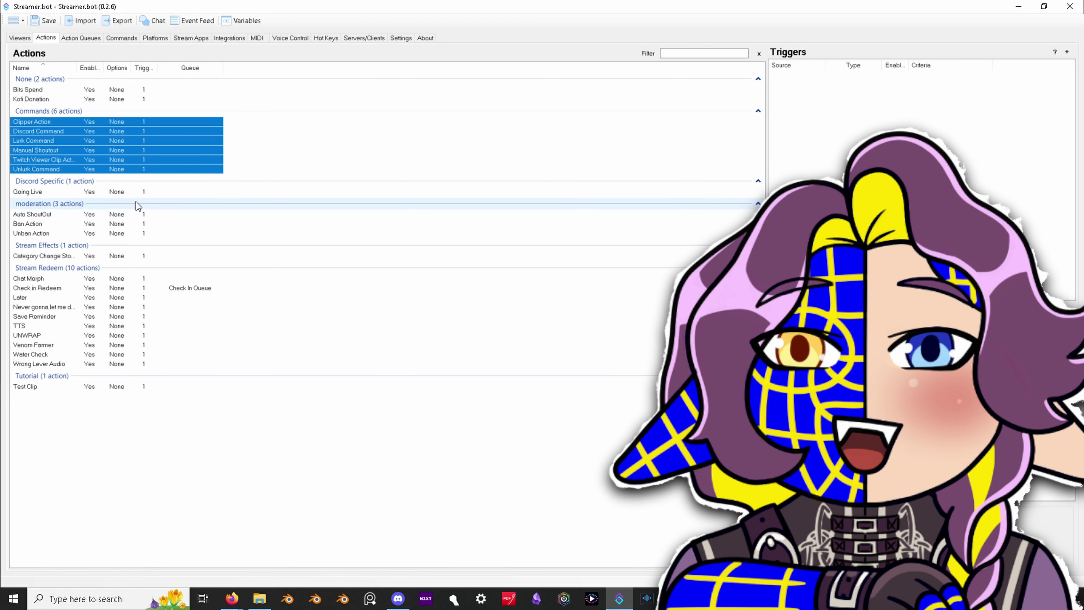
pyautogui.press('Down')
pyautogui.press('Down')
pyautogui.press('Down')
pyautogui.press('Down')
pyautogui.press('Down')
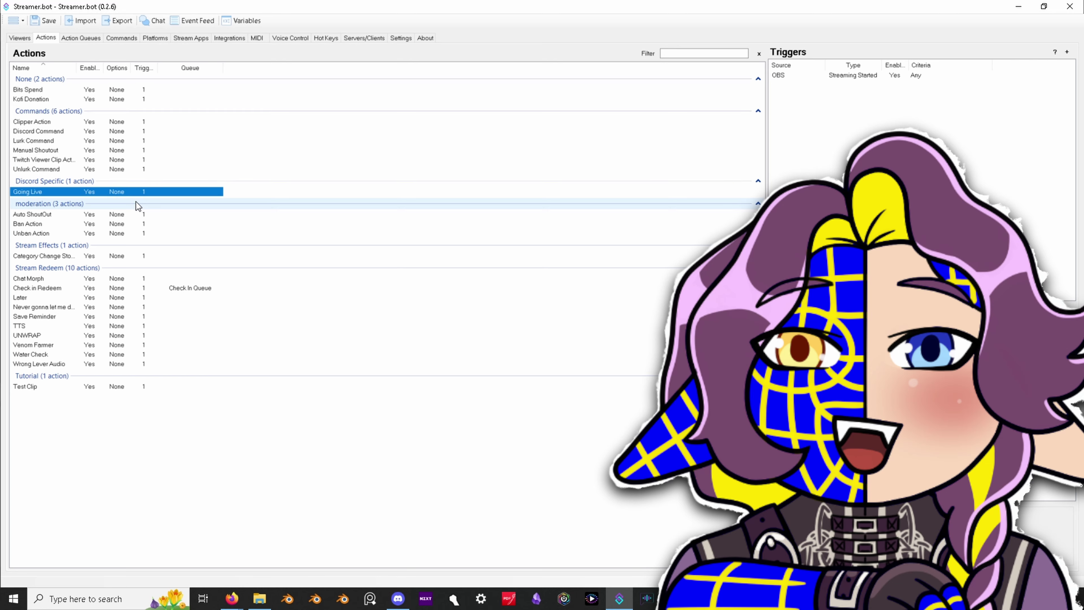
pyautogui.press('Down')
pyautogui.press('Down')
pyautogui.press('Down')
pyautogui.press('Down')
pyautogui.press('Down')
pyautogui.press('Down')
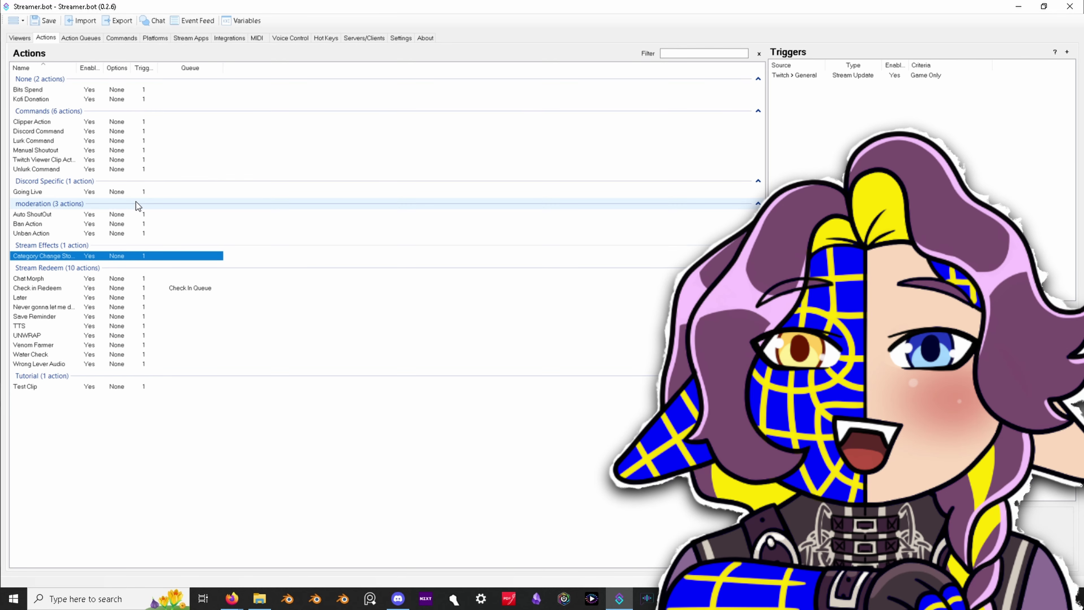
pyautogui.press('End')
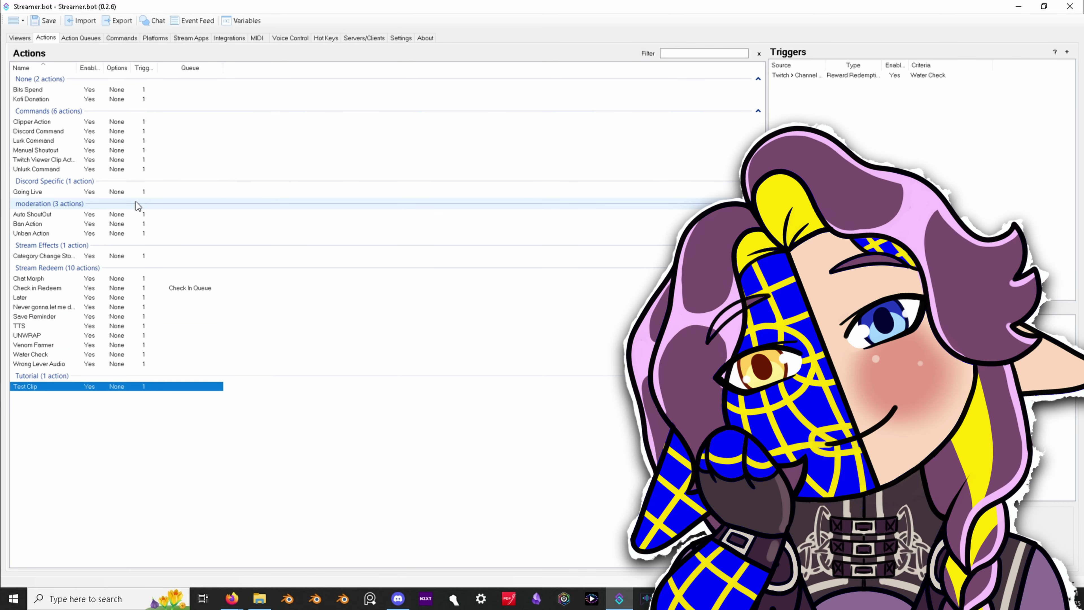
pyautogui.press('Up')
pyautogui.press('Up')
pyautogui.press('Up')
pyautogui.press('Up')
pyautogui.press('Up')
pyautogui.press('Down')
pyautogui.press('Down')
pyautogui.press('Down')
pyautogui.press('Down')
pyautogui.press('Down')
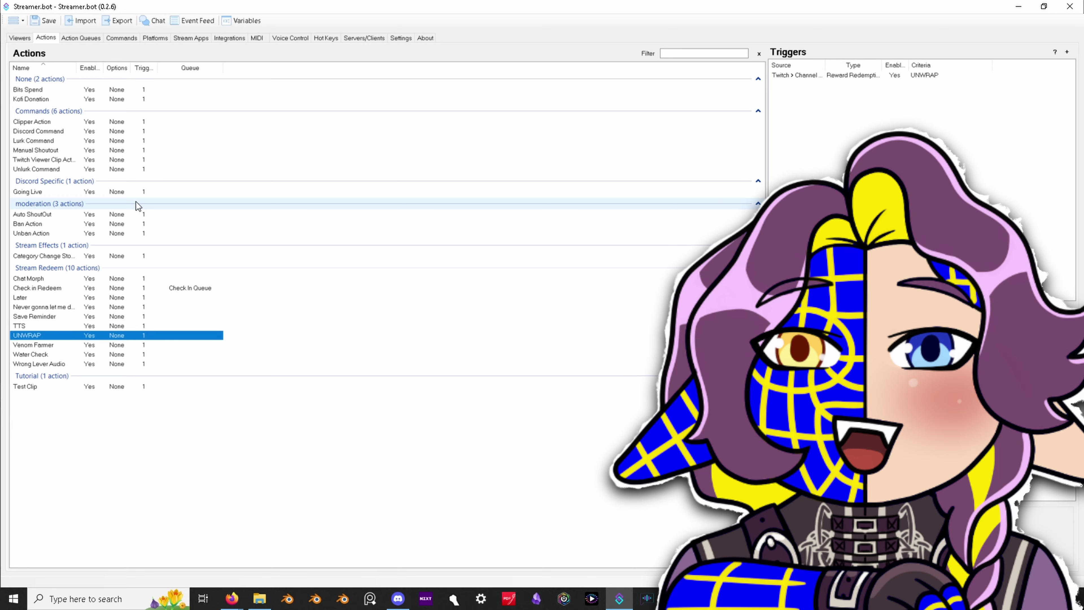
pyautogui.press('Up')
pyautogui.press('Up')
pyautogui.press('Up')
pyautogui.press('Up')
pyautogui.press('Up')
pyautogui.press('Up')
pyautogui.press('Up')
pyautogui.press('Up')
pyautogui.press('Up')
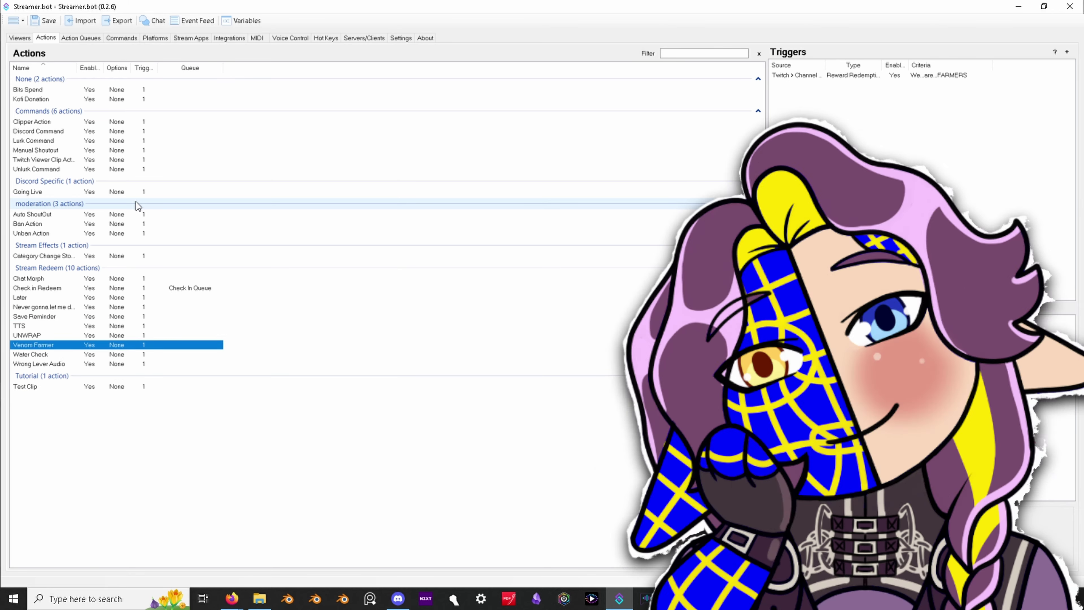